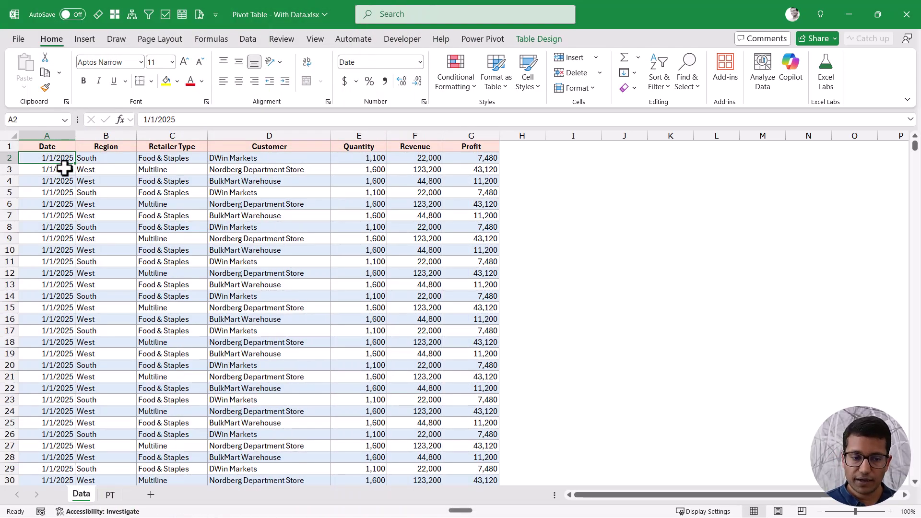
Check the pivot table on the PT sheet, and permanently delete the Data worksheet from the workbook.
{"action": "left_click", "coordinate": [111, 495]}
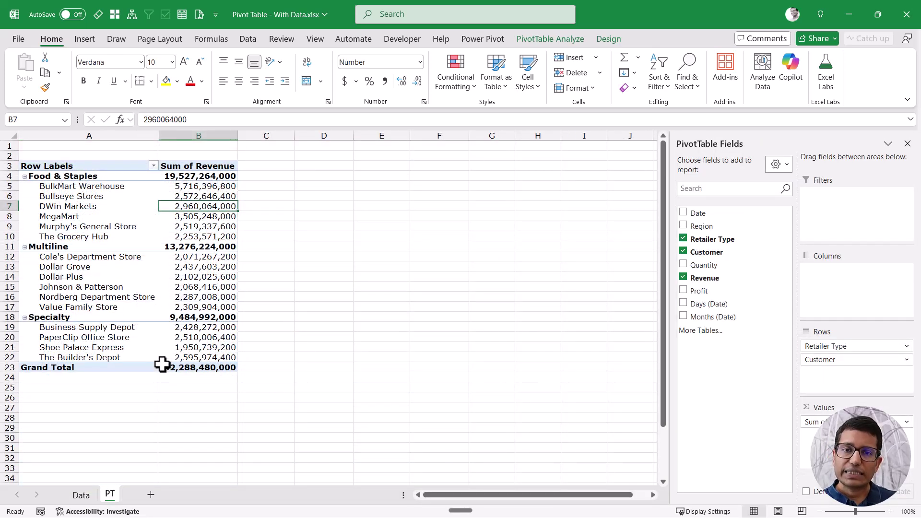
{"action": "mouse_move", "coordinate": [162, 365]}
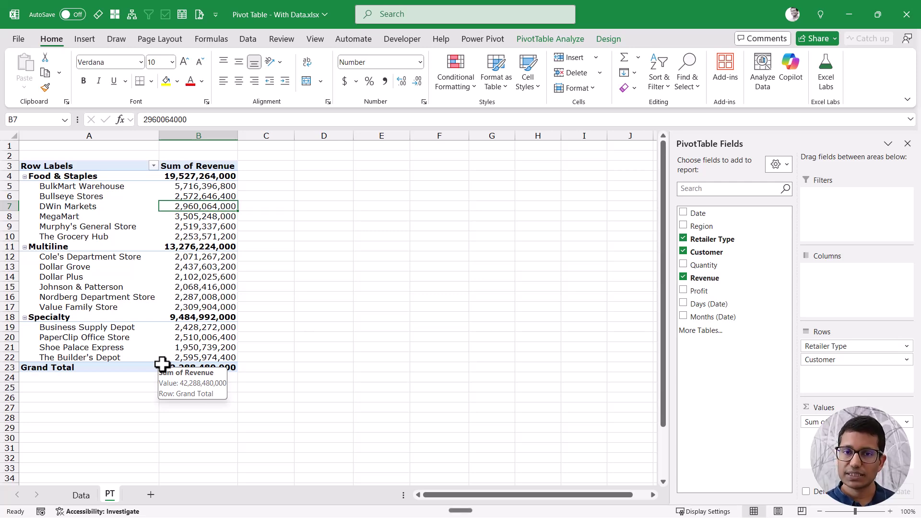
{"action": "left_click", "coordinate": [82, 495]}
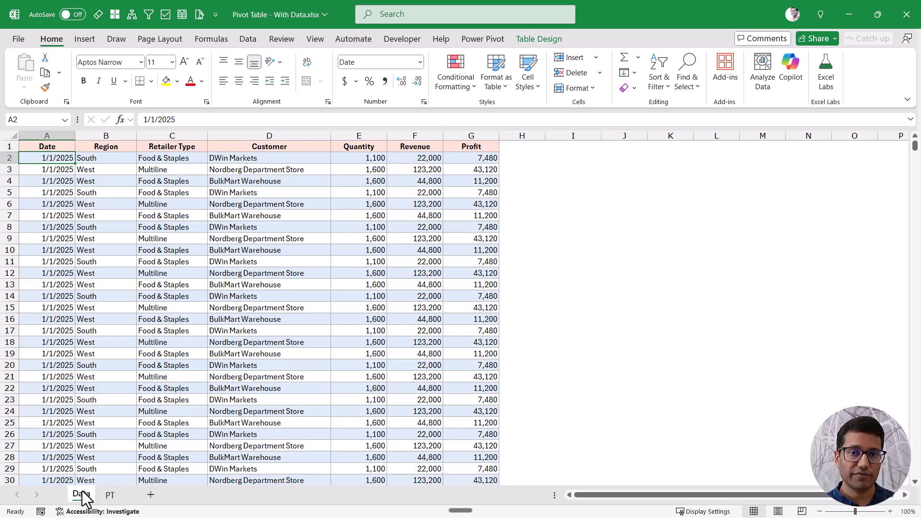
{"action": "right_click", "coordinate": [82, 495]}
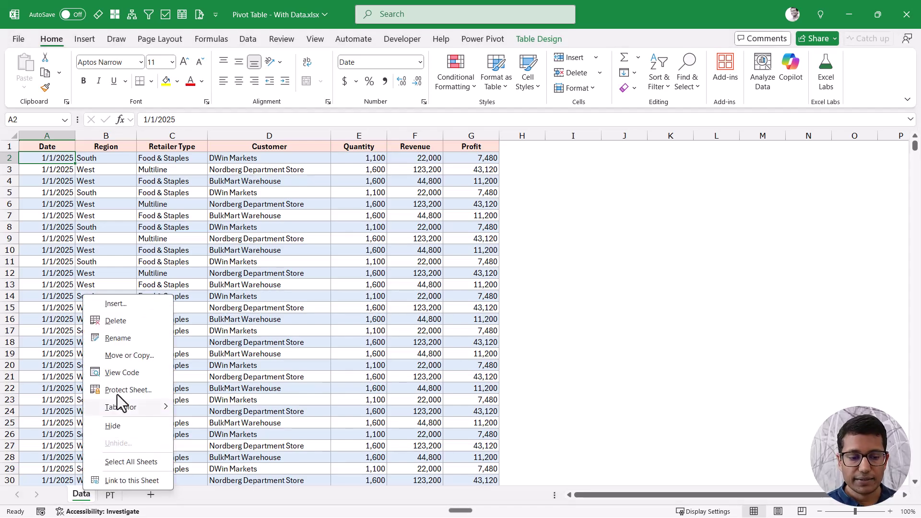
{"action": "left_click", "coordinate": [126, 322]}
{"action": "left_click", "coordinate": [492, 291]}
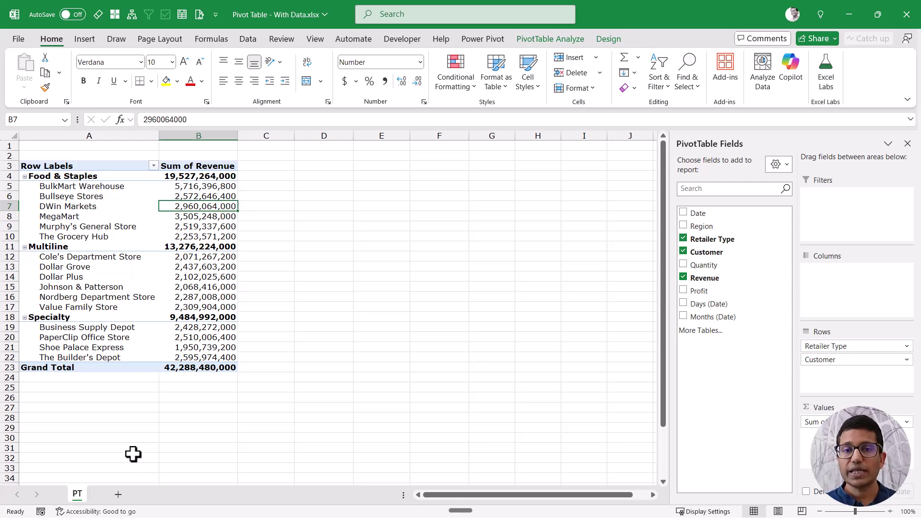
Add the Region field to the pivot table's rows below Customer and move it to the columns area.
{"action": "left_click_drag", "start_coordinate": [703, 229], "coordinate": [840, 377]}
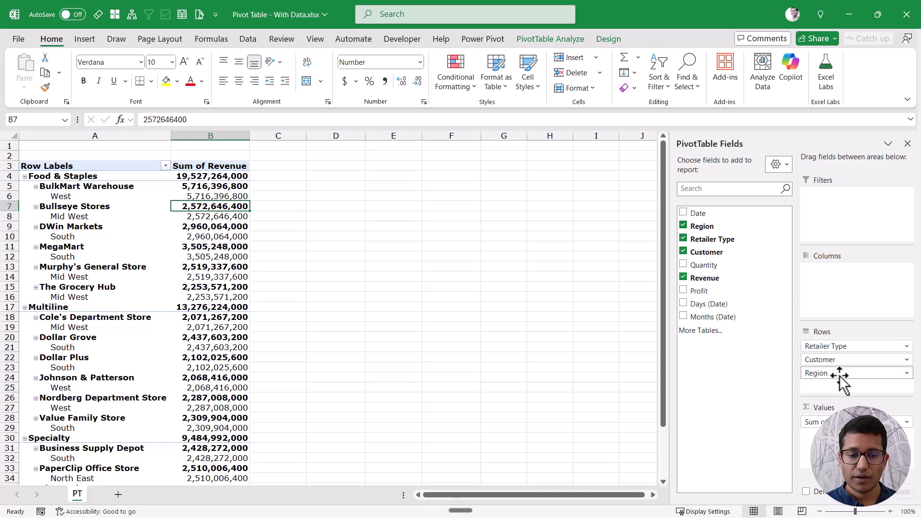
{"action": "left_click_drag", "start_coordinate": [827, 373], "coordinate": [835, 290]}
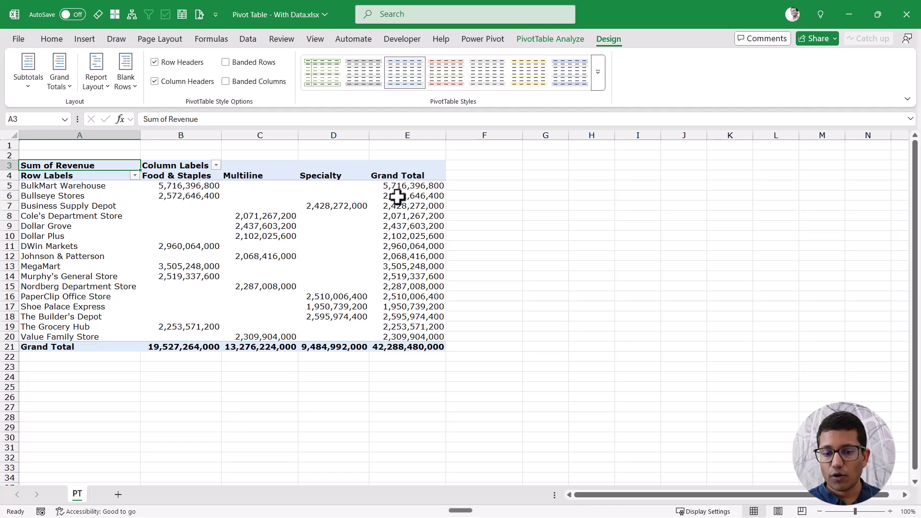
View the pivot table's grand total display options for rows and columns without changing the setting.
{"action": "mouse_move", "coordinate": [412, 305]}
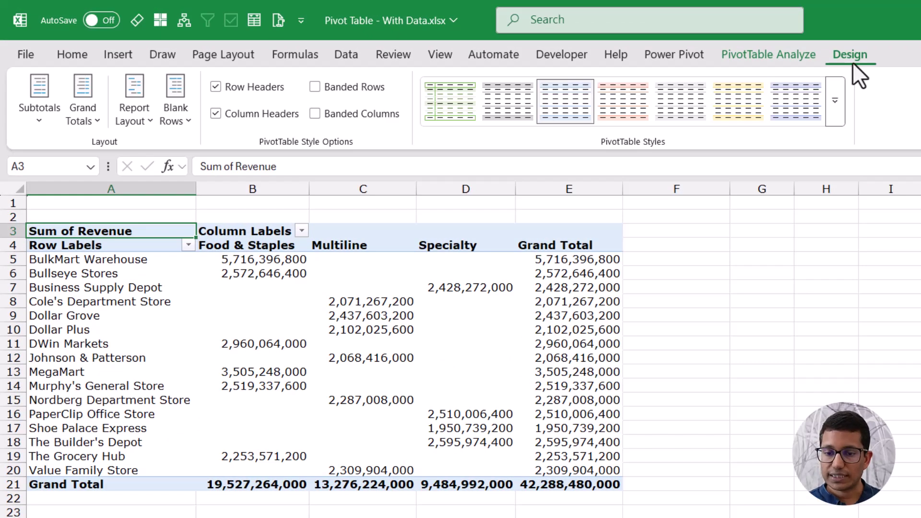
{"action": "left_click", "coordinate": [91, 126]}
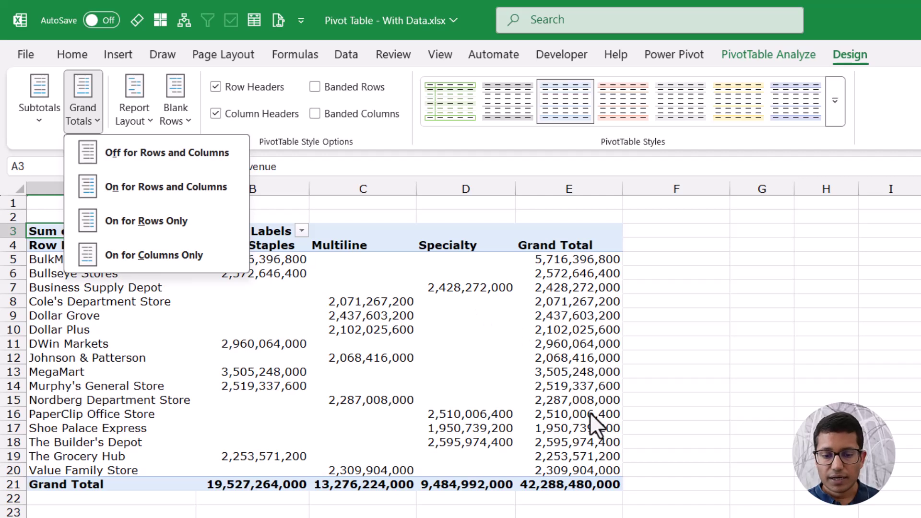
{"action": "left_click", "coordinate": [584, 485]}
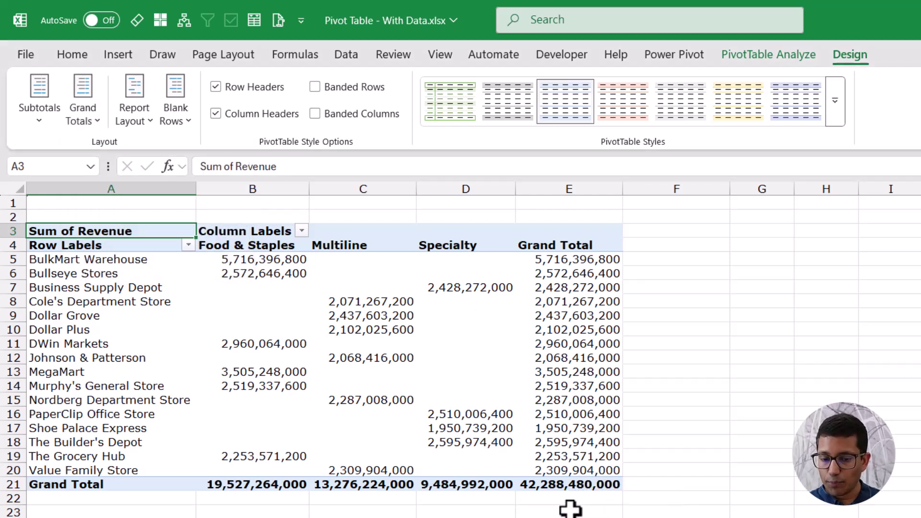
Drill down into the overall grand total in cell E21 to extract its underlying records onto a new sheet.
{"action": "left_click", "coordinate": [569, 489]}
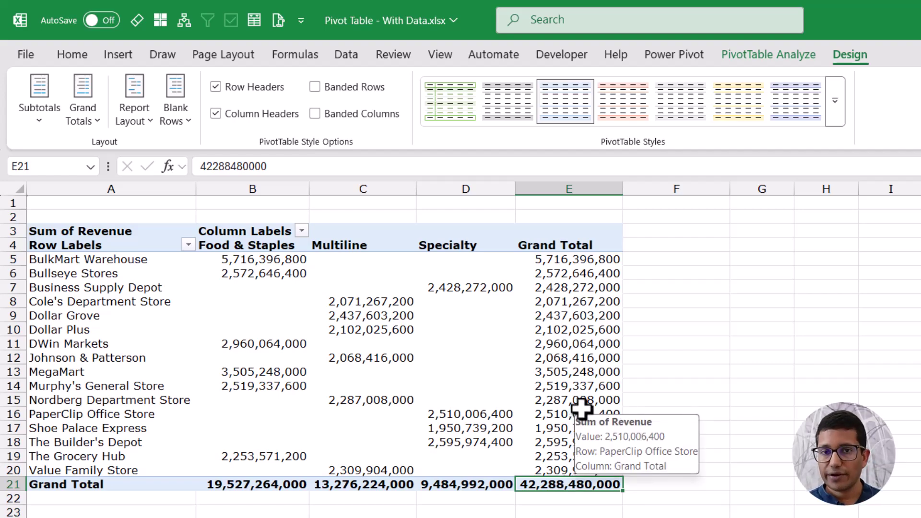
{"action": "left_click", "coordinate": [568, 347]}
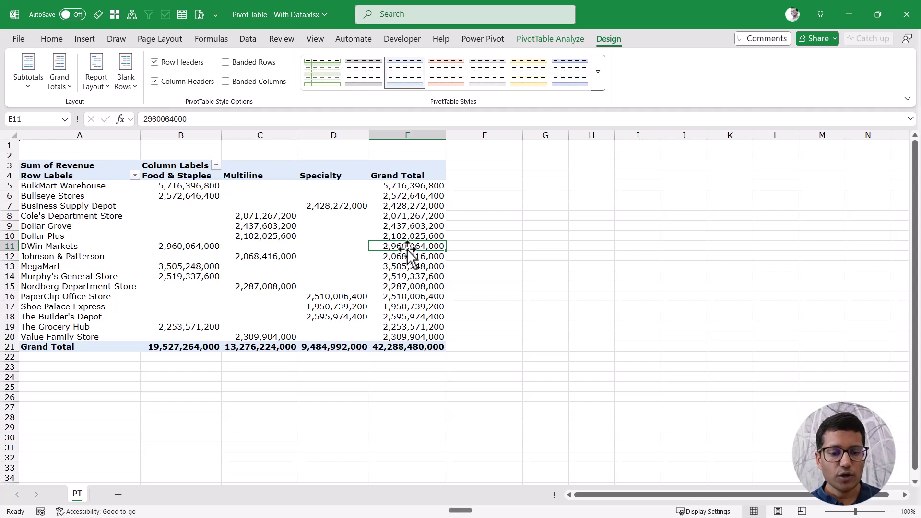
{"action": "left_click", "coordinate": [269, 236]}
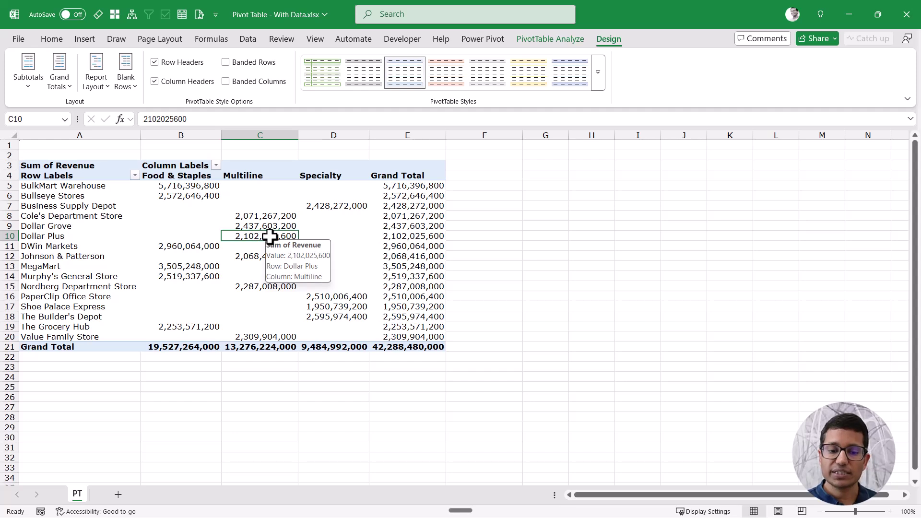
{"action": "left_click", "coordinate": [393, 347]}
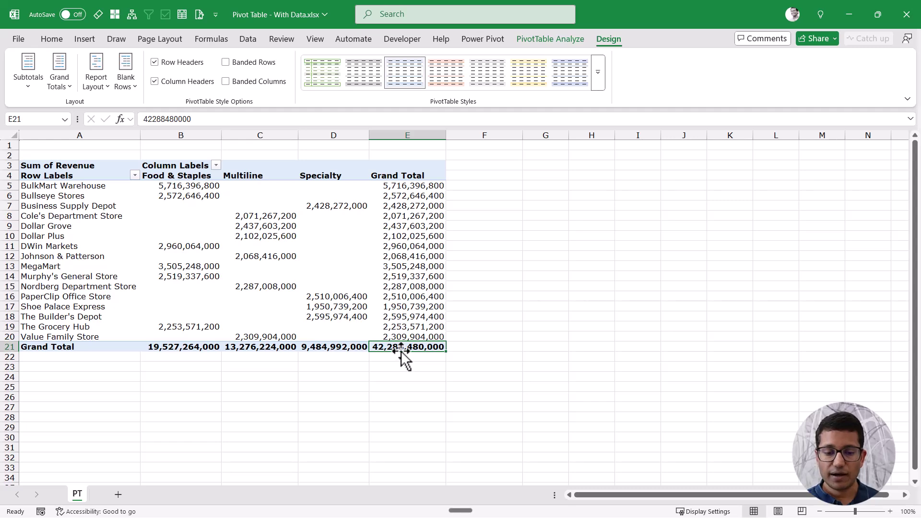
{"action": "double_click", "coordinate": [401, 347]}
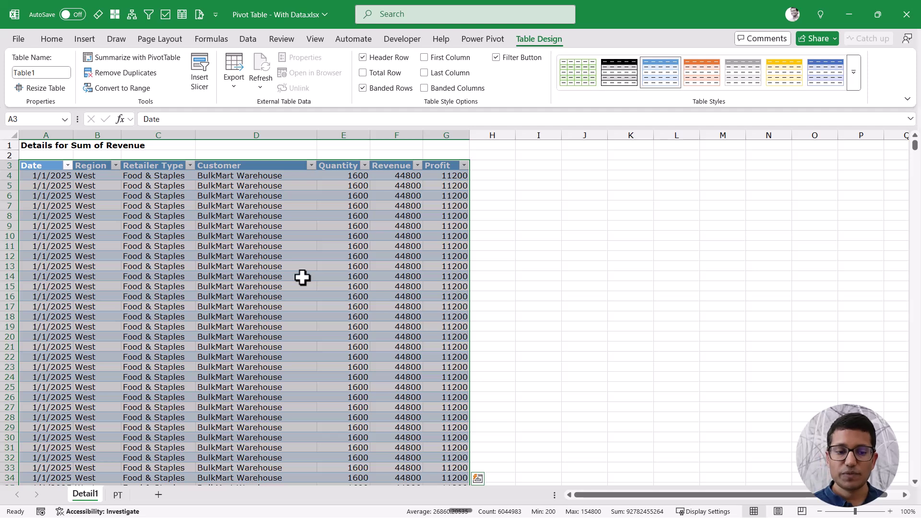
Examine the extracted detail table from its title and first record down to its last row.
{"action": "left_click", "coordinate": [52, 145]}
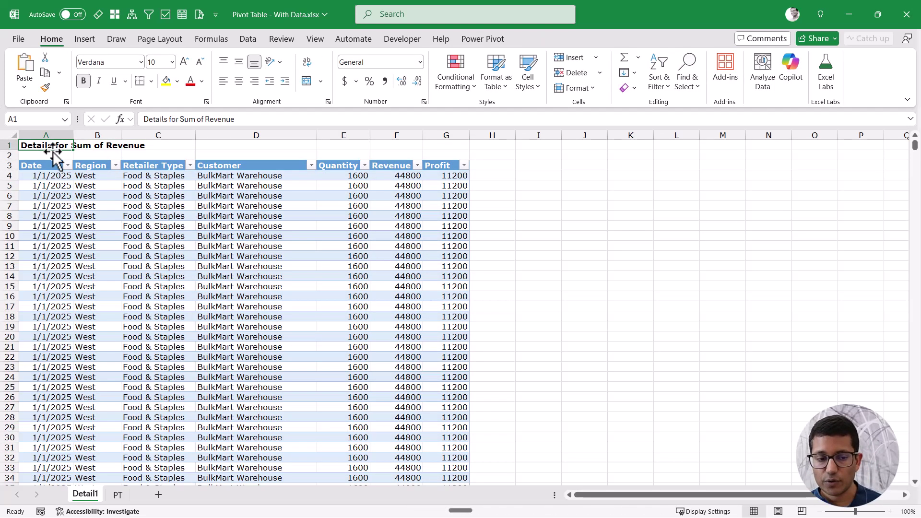
{"action": "left_click", "coordinate": [50, 176]}
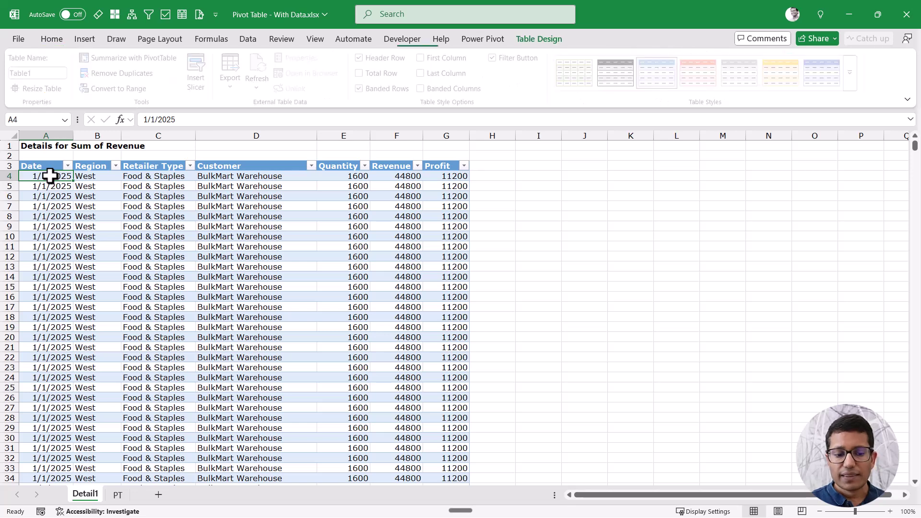
{"action": "key", "text": "ctrl+Down"}
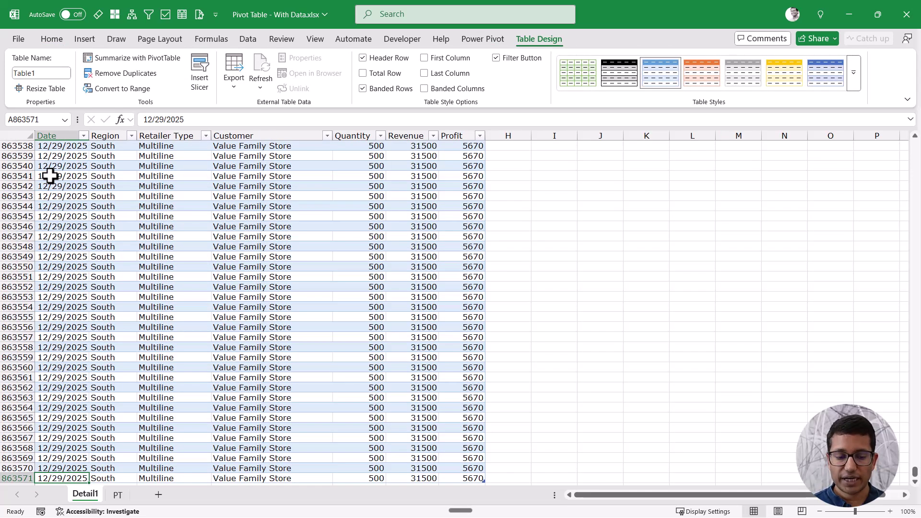
{"action": "key", "text": "ctrl+Up"}
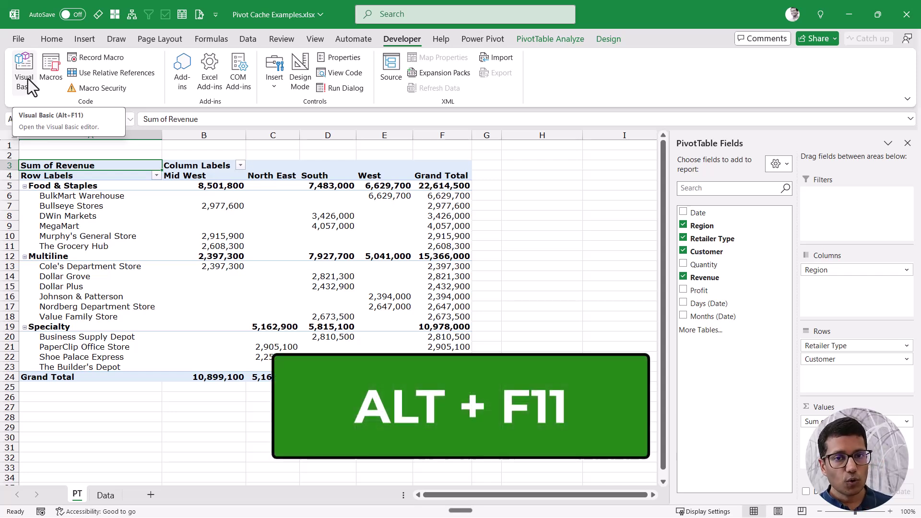
Open the Visual Basic editor for Pivot Cache Examples.xlsx and display the Immediate window.
{"action": "left_click", "coordinate": [28, 80]}
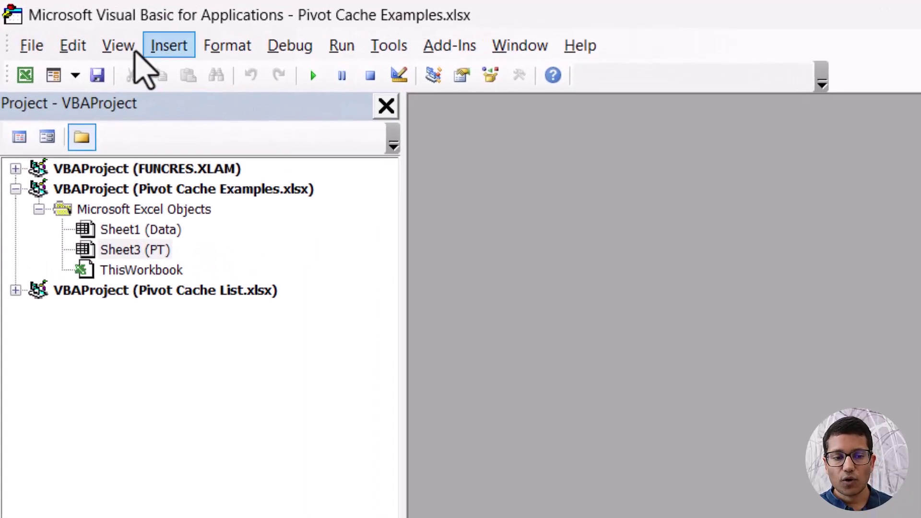
{"action": "left_click", "coordinate": [133, 49]}
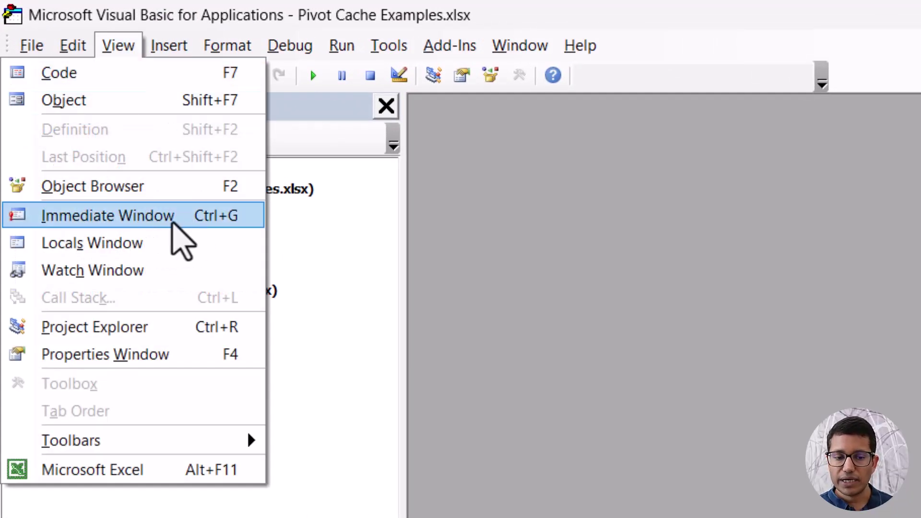
{"action": "left_click", "coordinate": [174, 223]}
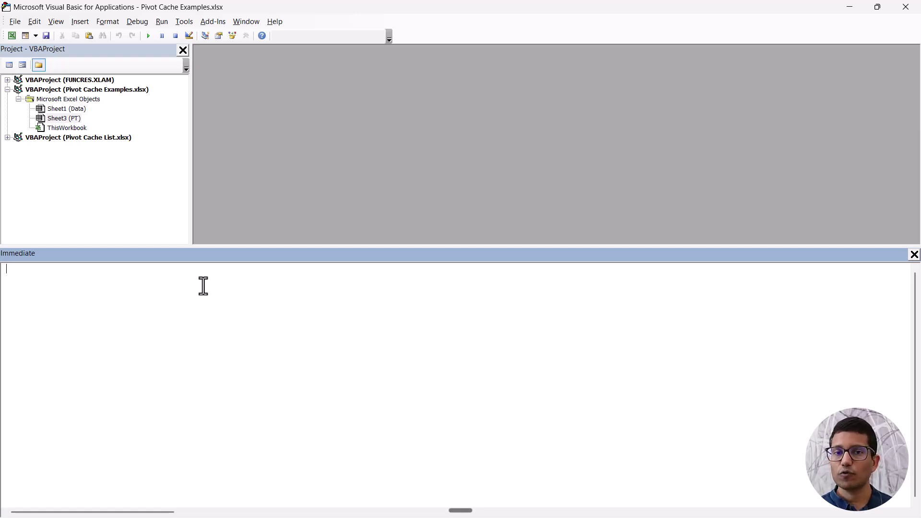
Query the number of pivot caches in the Immediate window with "? Activeworkbook.PivotCaches.Count".
{"action": "type", "text": "?"}
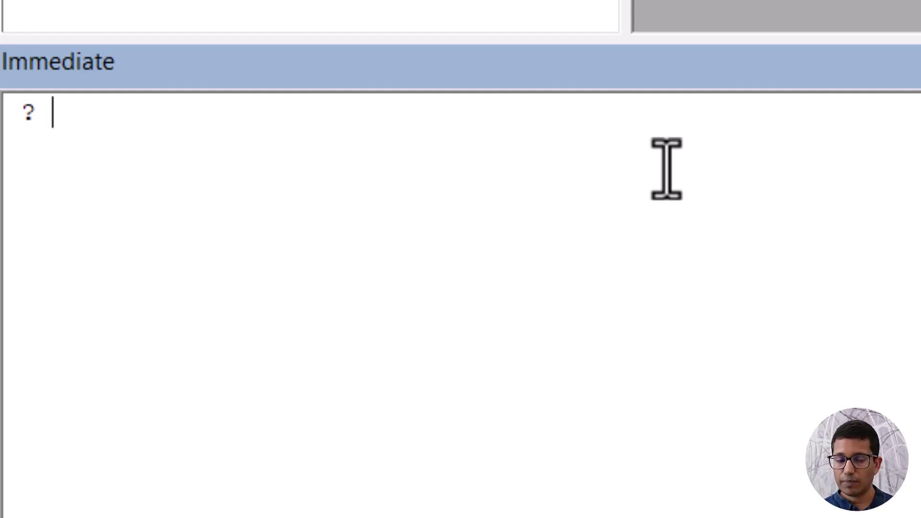
{"action": "type", "text": "Act"}
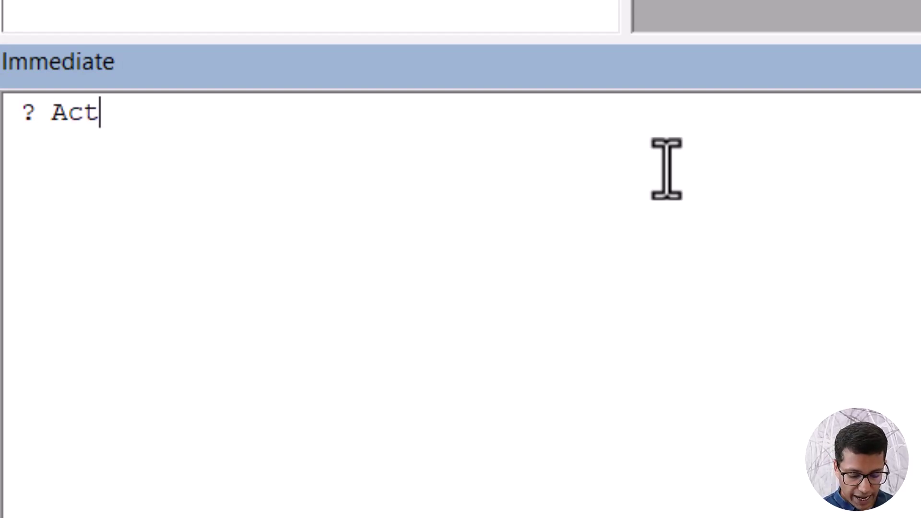
{"action": "type", "text": "iveworkb"}
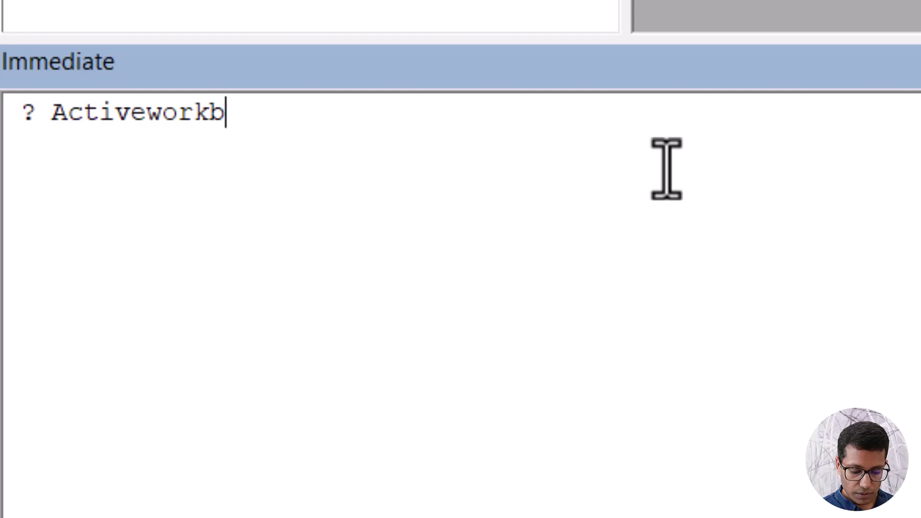
{"action": "type", "text": "ook.pi"}
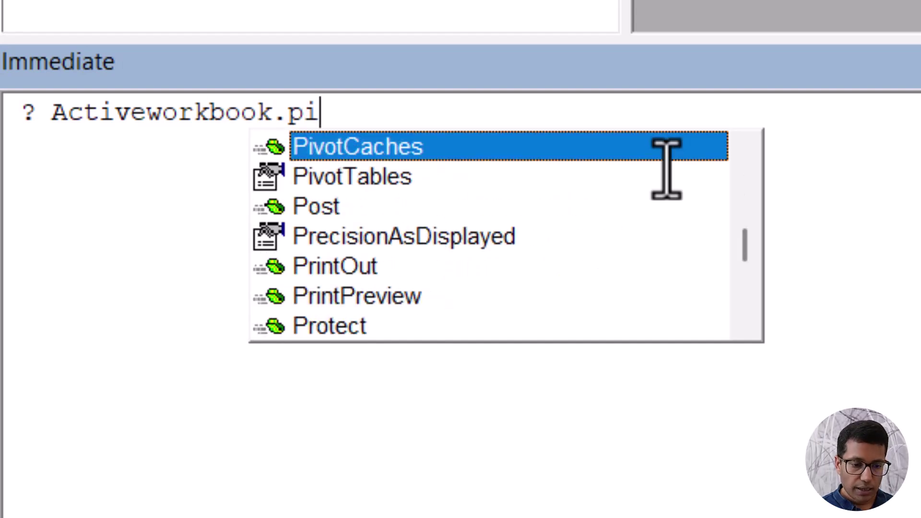
{"action": "key", "text": "Tab"}
{"action": "type", "text": ".Cou"}
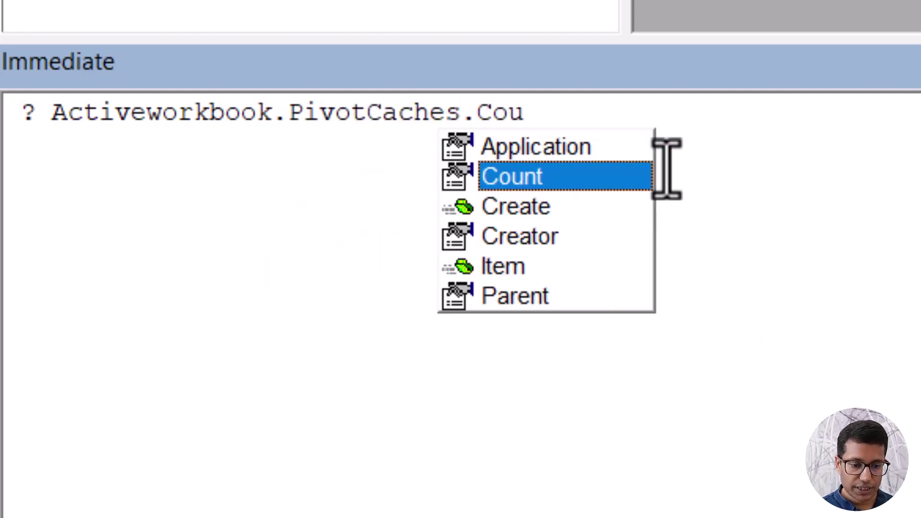
{"action": "key", "text": "Tab"}
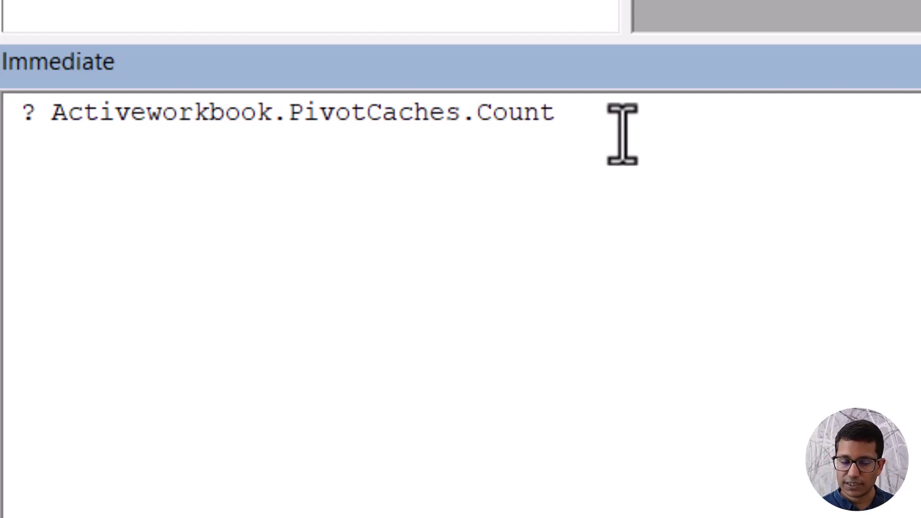
{"action": "key", "text": "Return"}
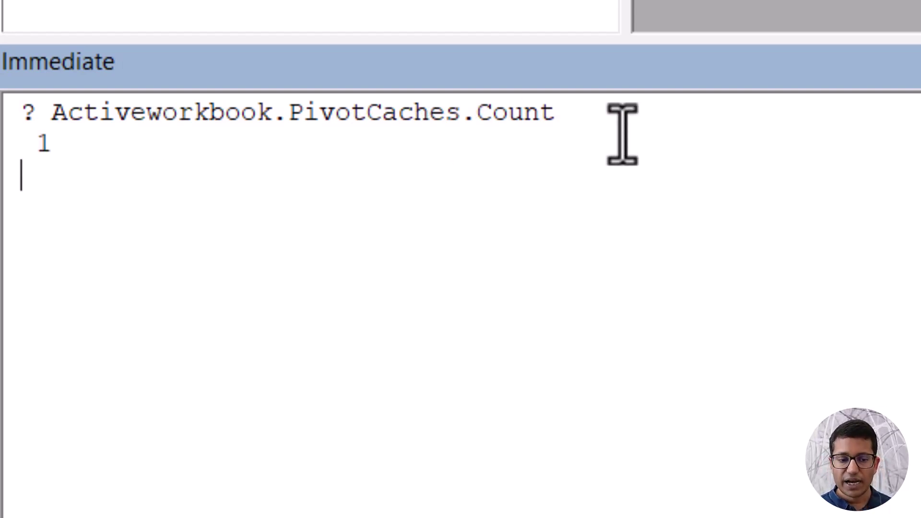
{"action": "left_click_drag", "start_coordinate": [45, 150], "coordinate": [17, 153]}
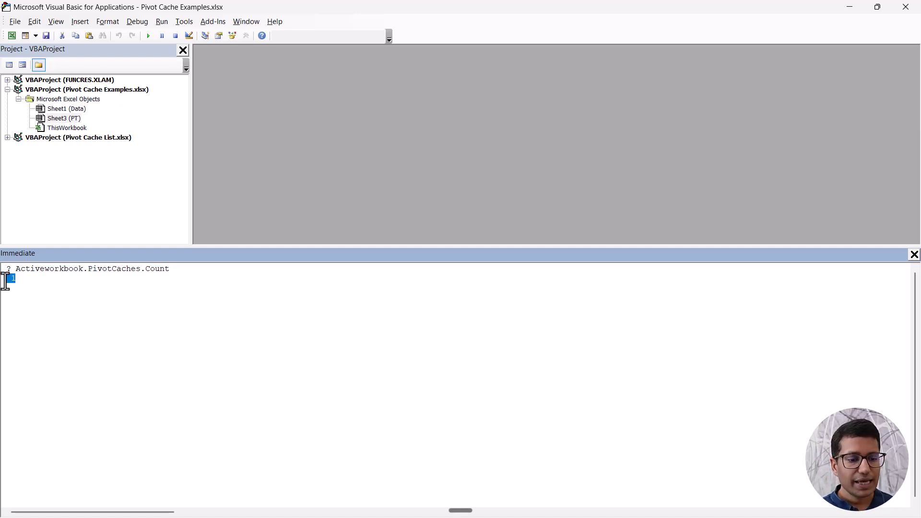
Clear all text from the Immediate window and close it.
{"action": "left_click", "coordinate": [18, 284]}
{"action": "key", "text": "ctrl+a"}
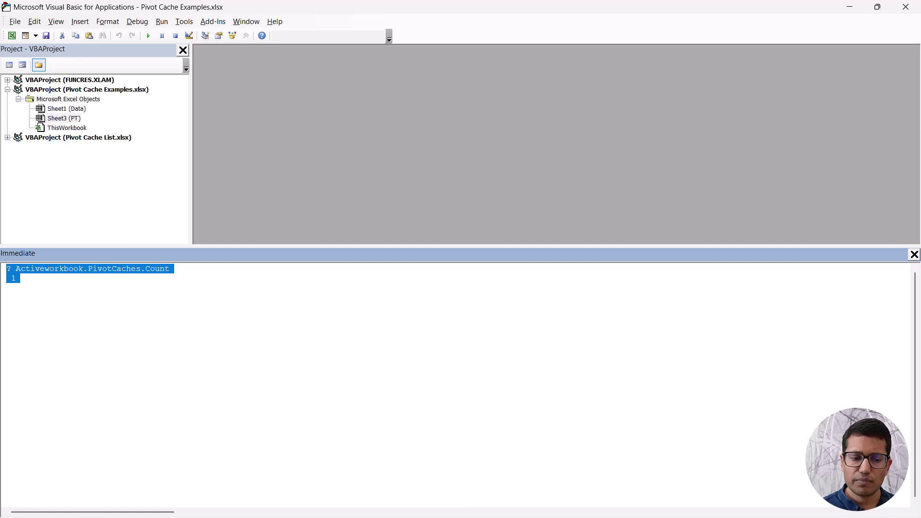
{"action": "key", "text": "Delete"}
{"action": "left_click", "coordinate": [915, 254]}
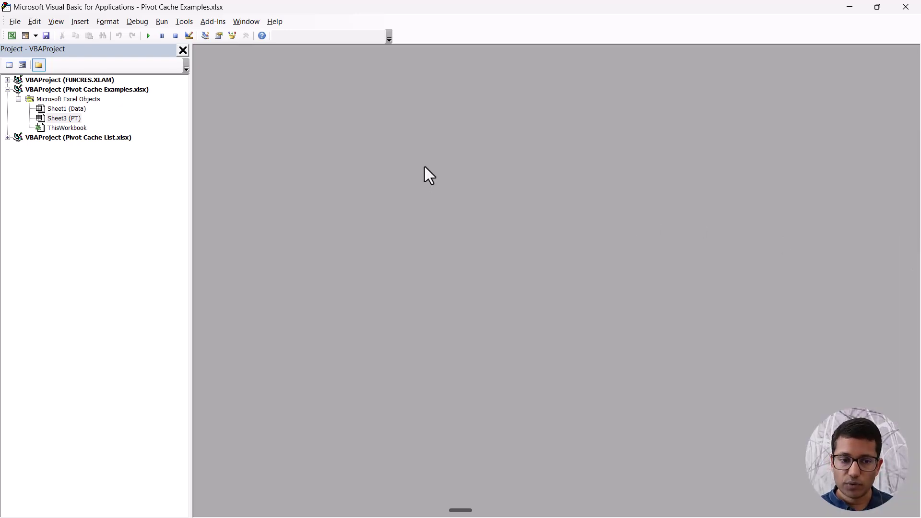
Insert a module in Pivot Cache Examples.xlsx, paste the CountPivotTablesAndCaches macro from the clipboard history and run it.
{"action": "left_click", "coordinate": [84, 25]}
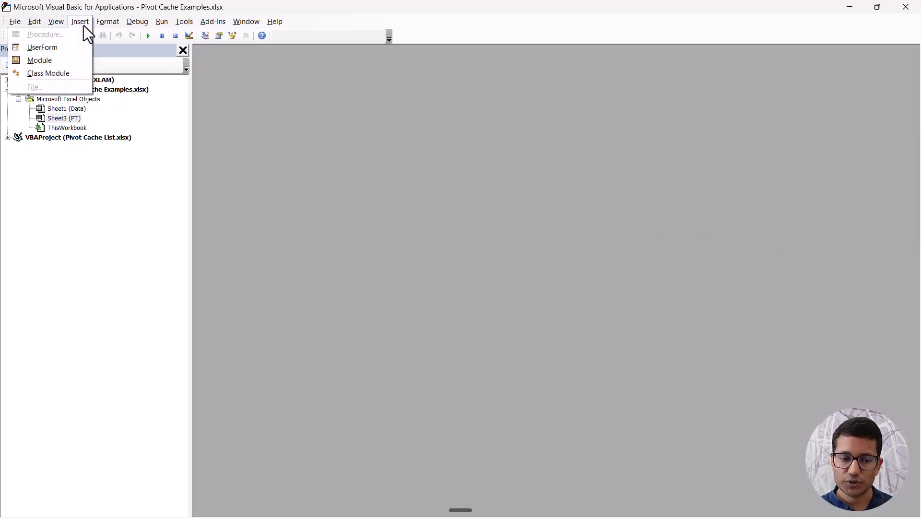
{"action": "left_click", "coordinate": [68, 61]}
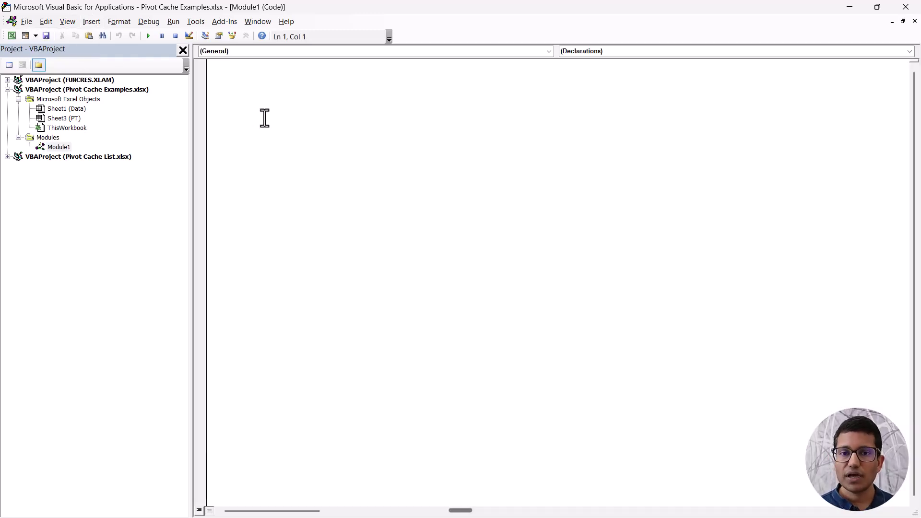
{"action": "key", "text": "super+v"}
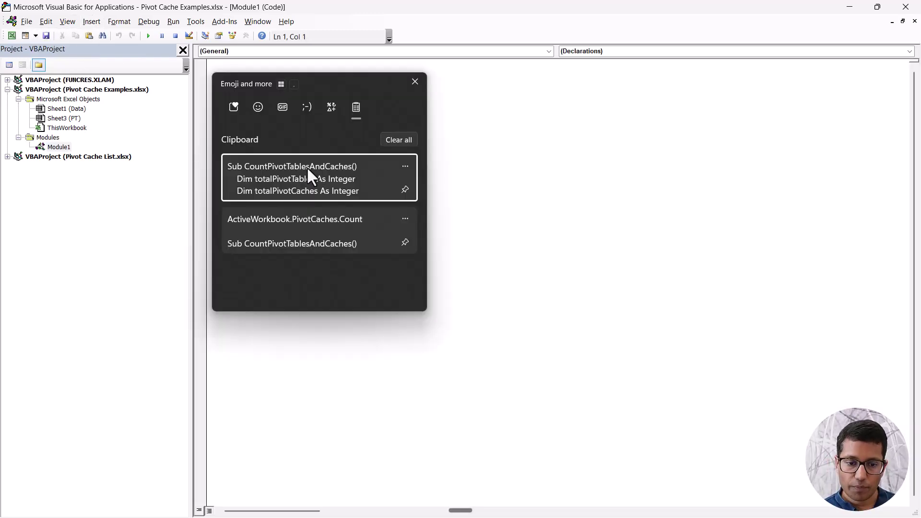
{"action": "left_click", "coordinate": [329, 177]}
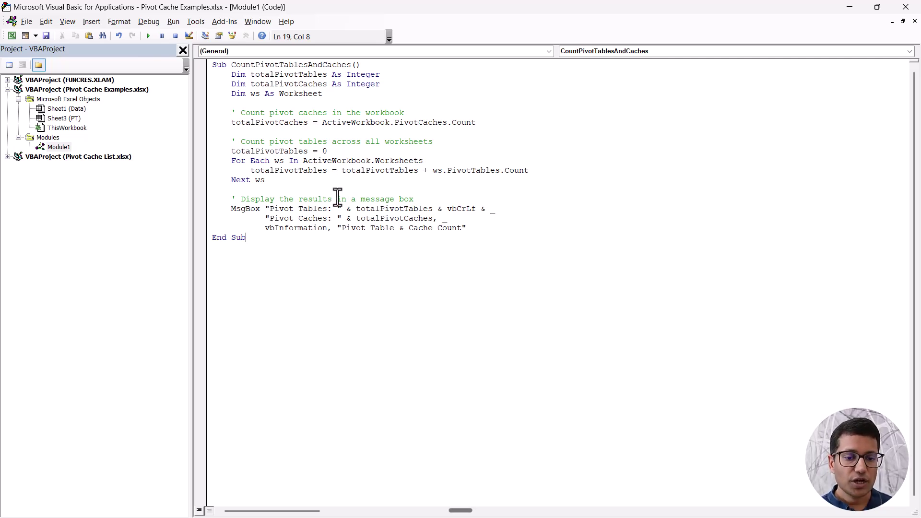
{"action": "left_click", "coordinate": [331, 180]}
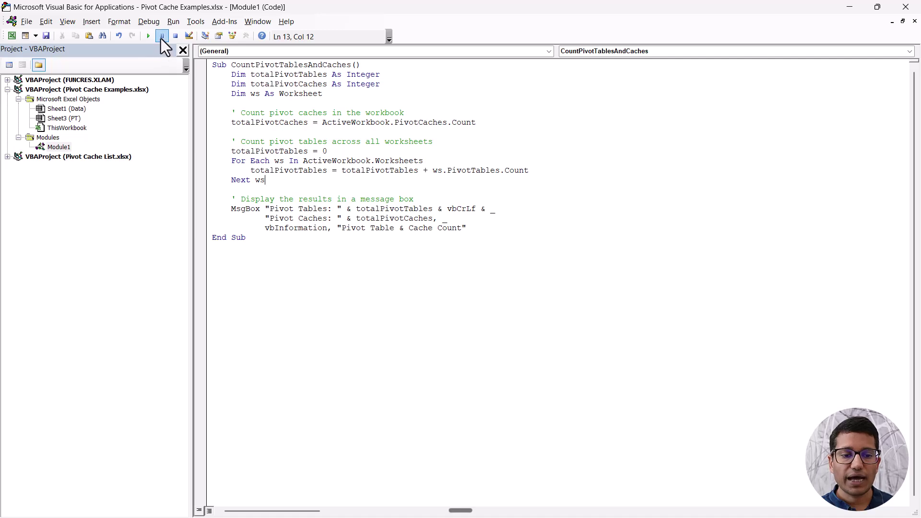
{"action": "left_click", "coordinate": [148, 37]}
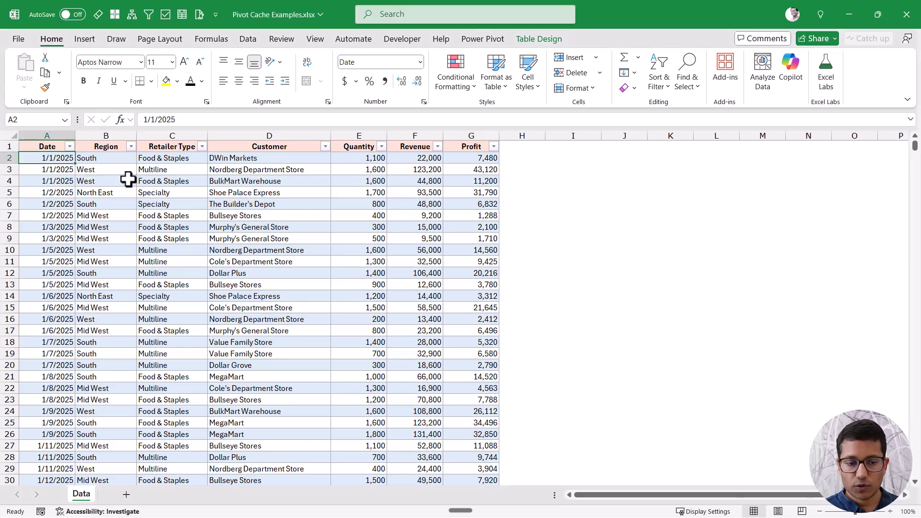
Create a pivot table from Table1 on a new worksheet.
{"action": "left_click", "coordinate": [85, 39]}
{"action": "left_click", "coordinate": [29, 67]}
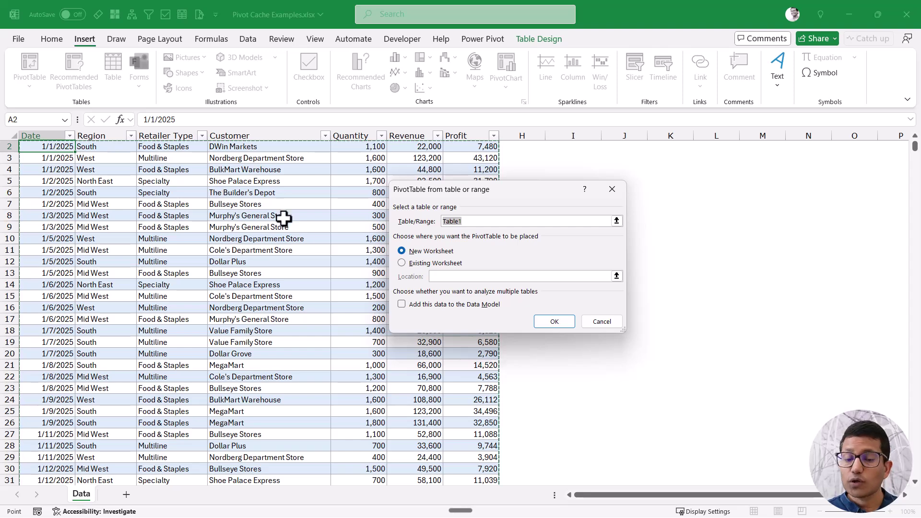
{"action": "key", "text": "Escape"}
{"action": "key", "text": "alt+n"}
{"action": "key", "text": "v"}
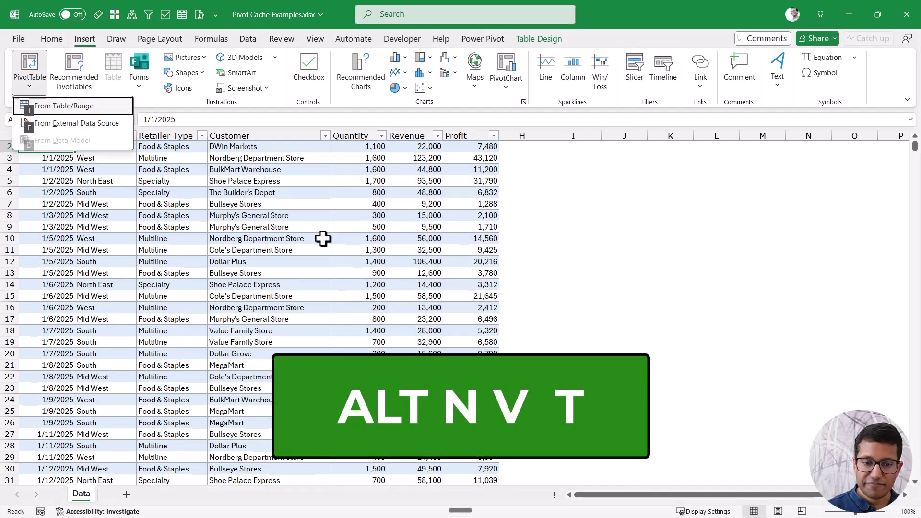
{"action": "key", "text": "t"}
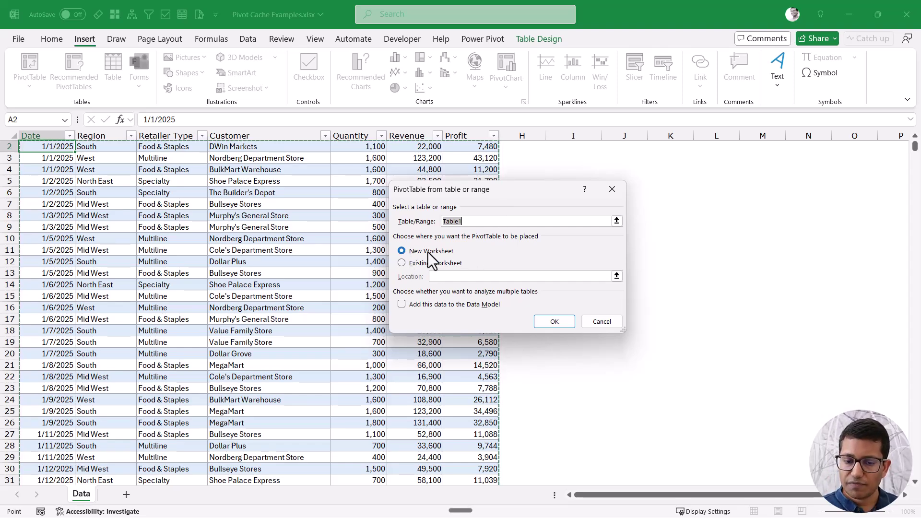
{"action": "left_click", "coordinate": [548, 328]}
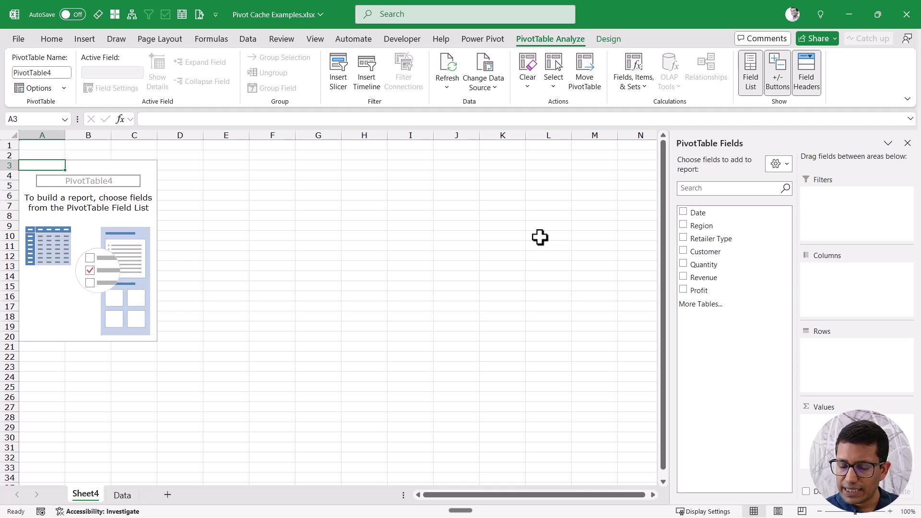
Lay out the pivot table with Retailer Type in columns, Customer in rows and Revenue in values.
{"action": "left_click_drag", "start_coordinate": [711, 238], "coordinate": [858, 300]}
{"action": "left_click_drag", "start_coordinate": [707, 251], "coordinate": [845, 377]}
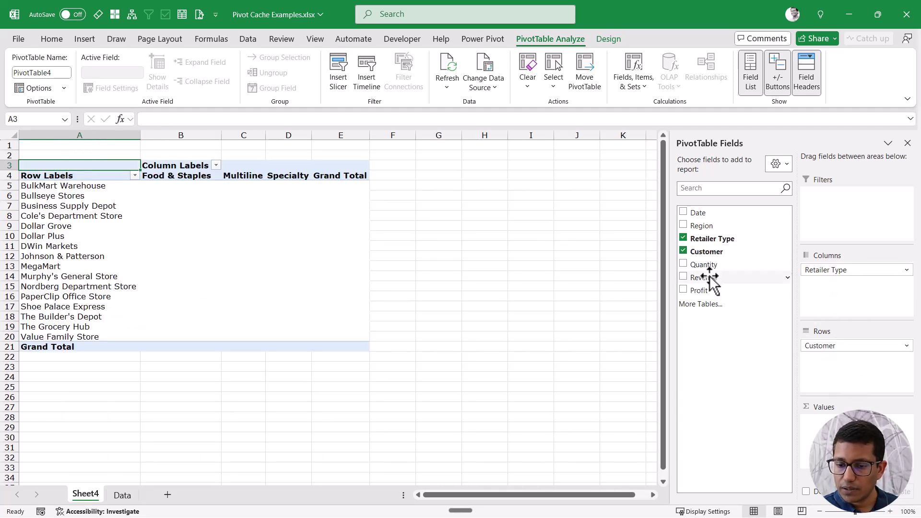
{"action": "left_click", "coordinate": [696, 277]}
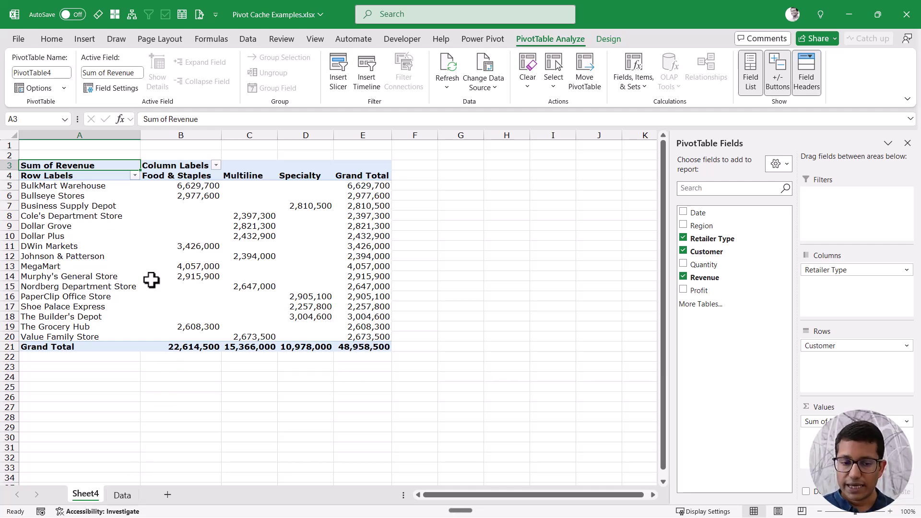
Copy the whole pivot table A3:E21 on Sheet4, paste it at I3 and close the PivotTable Fields pane.
{"action": "left_click", "coordinate": [122, 496]}
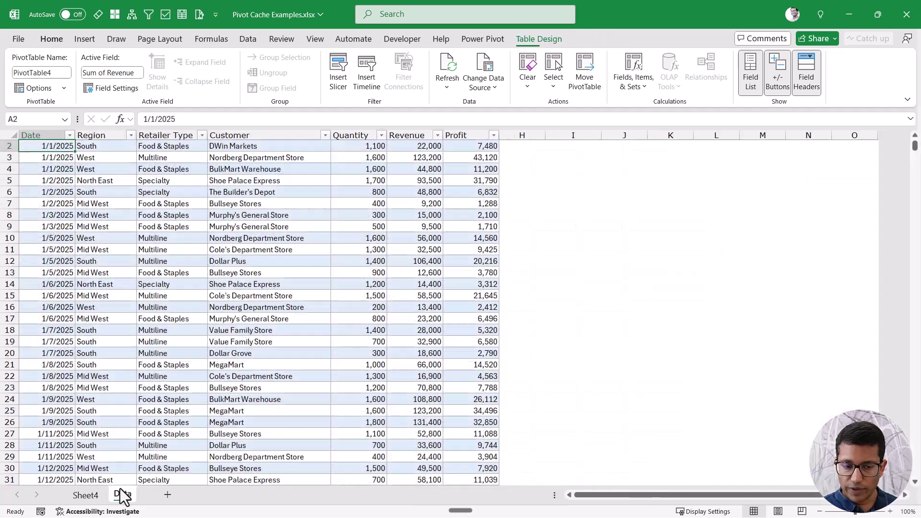
{"action": "left_click", "coordinate": [86, 495]}
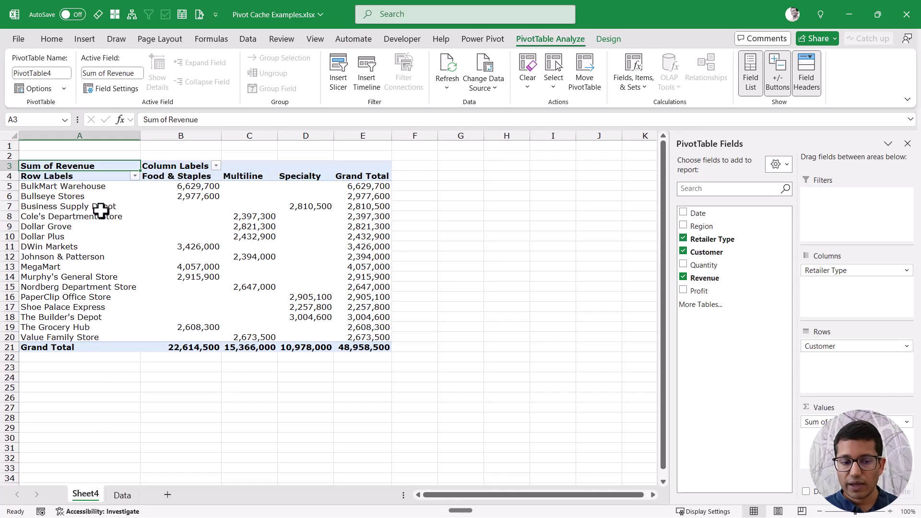
{"action": "left_click_drag", "start_coordinate": [103, 165], "coordinate": [352, 343]}
{"action": "key", "text": "ctrl+c"}
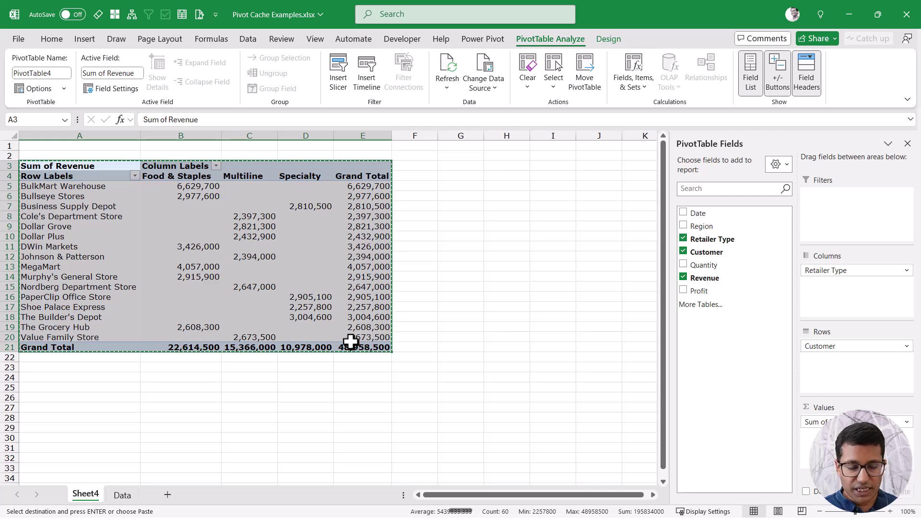
{"action": "left_click", "coordinate": [545, 168]}
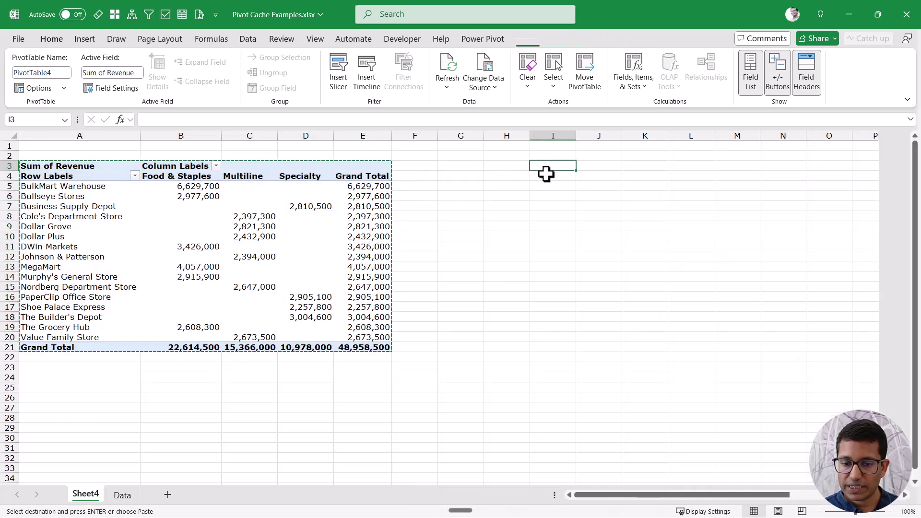
{"action": "key", "text": "ctrl+v"}
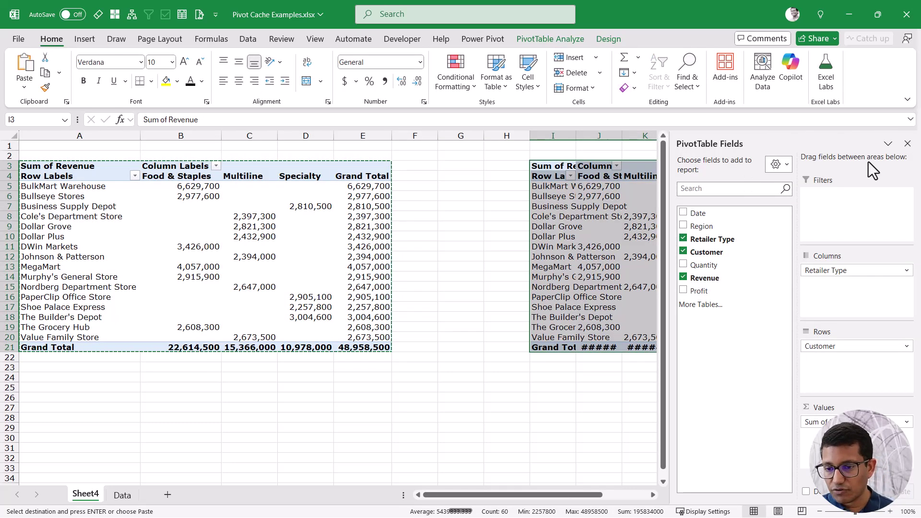
{"action": "left_click", "coordinate": [908, 143]}
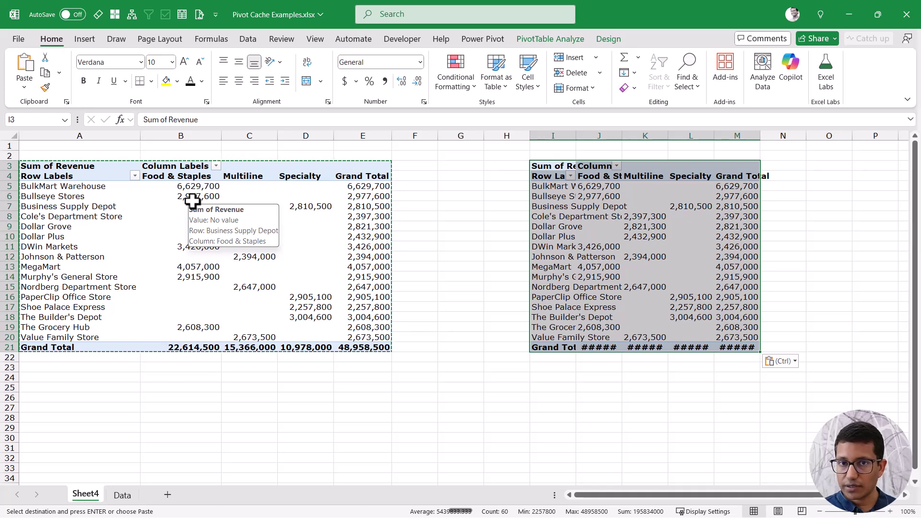
Run the CountPivotTablesAndCaches macro to check both counts, dismiss its message and close the Visual Basic editor.
{"action": "key", "text": "alt+F11"}
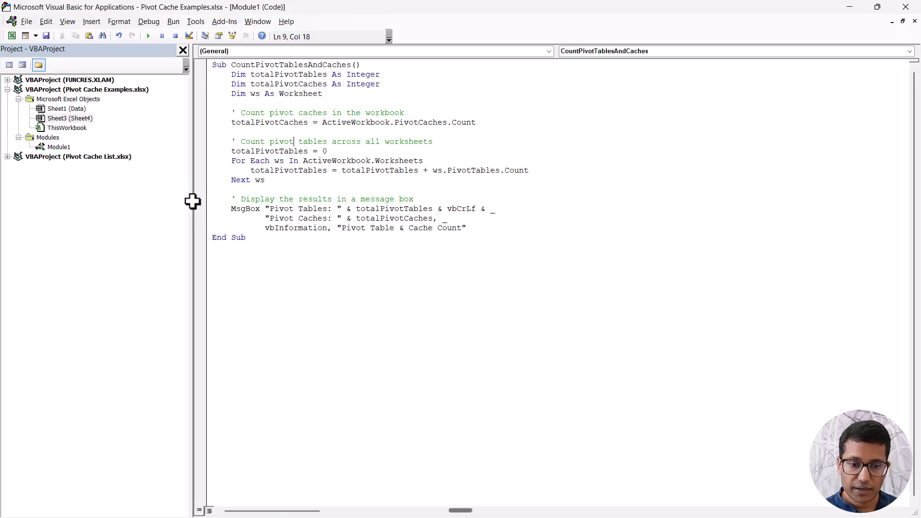
{"action": "left_click", "coordinate": [267, 123]}
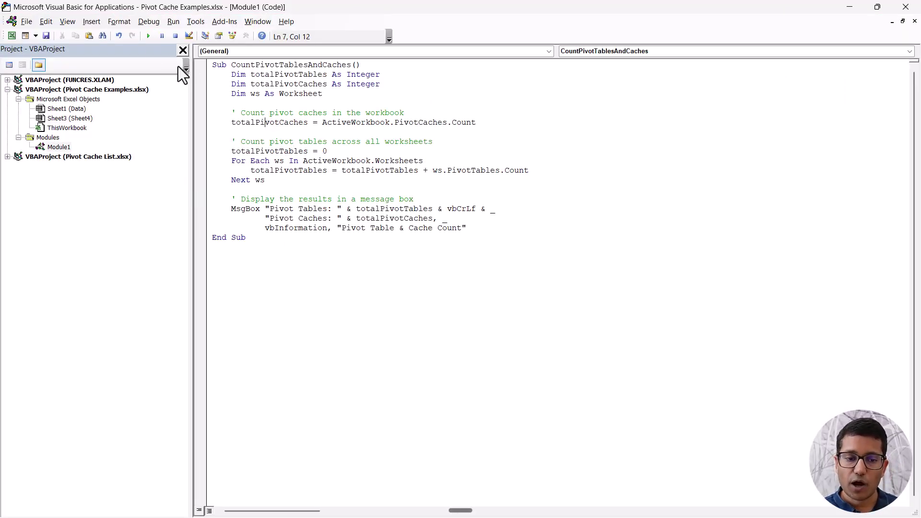
{"action": "left_click", "coordinate": [150, 38]}
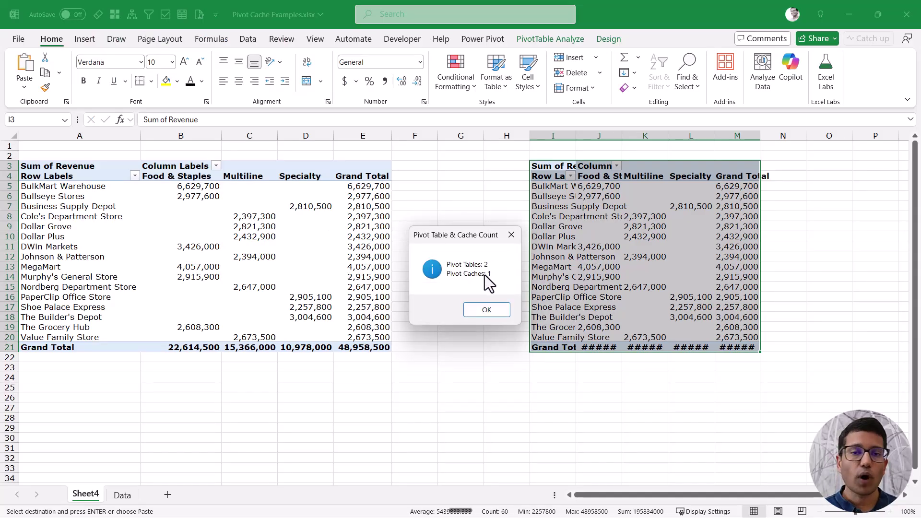
{"action": "left_click", "coordinate": [511, 235]}
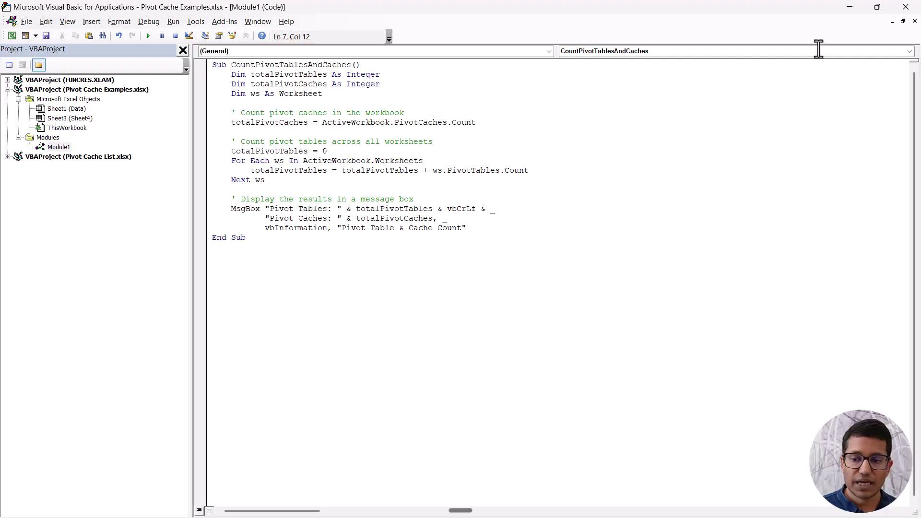
{"action": "left_click", "coordinate": [910, 5]}
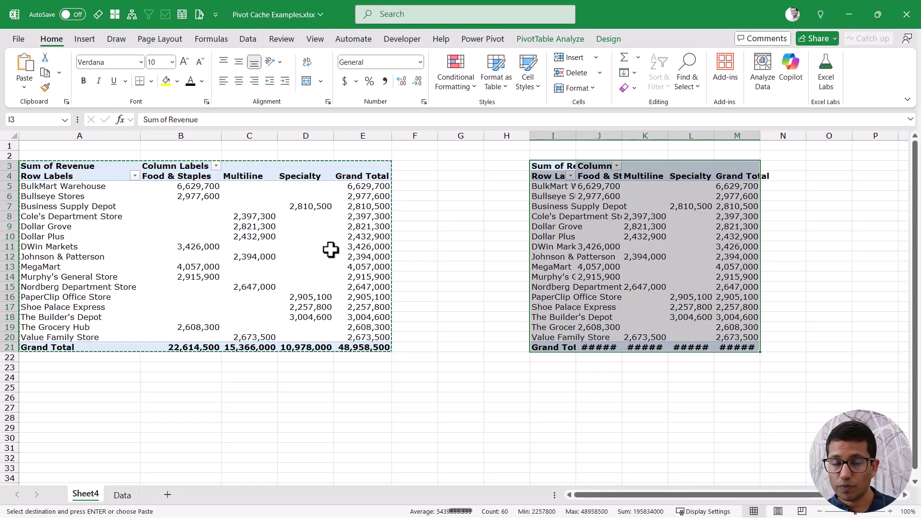
Replace Retailer Type with Region in the columns of the copied pivot table at I3 and close the PivotTable Fields pane.
{"action": "mouse_move", "coordinate": [330, 249]}
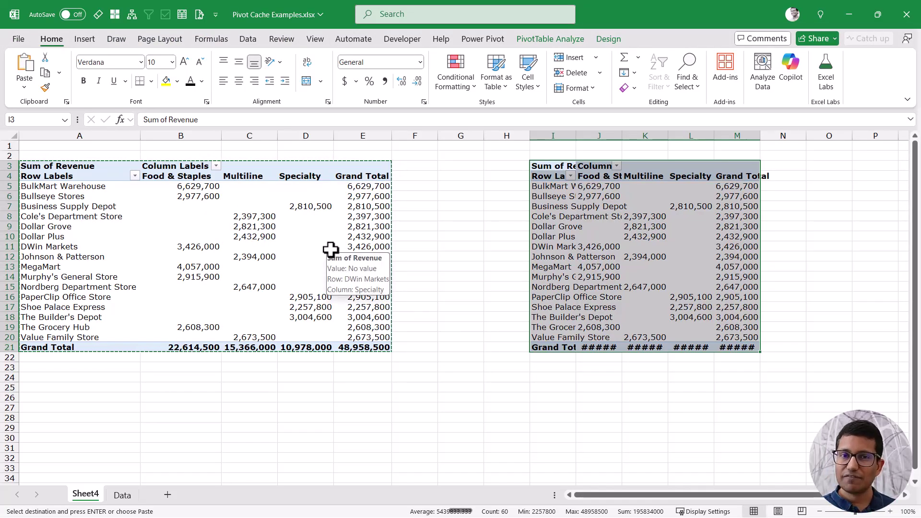
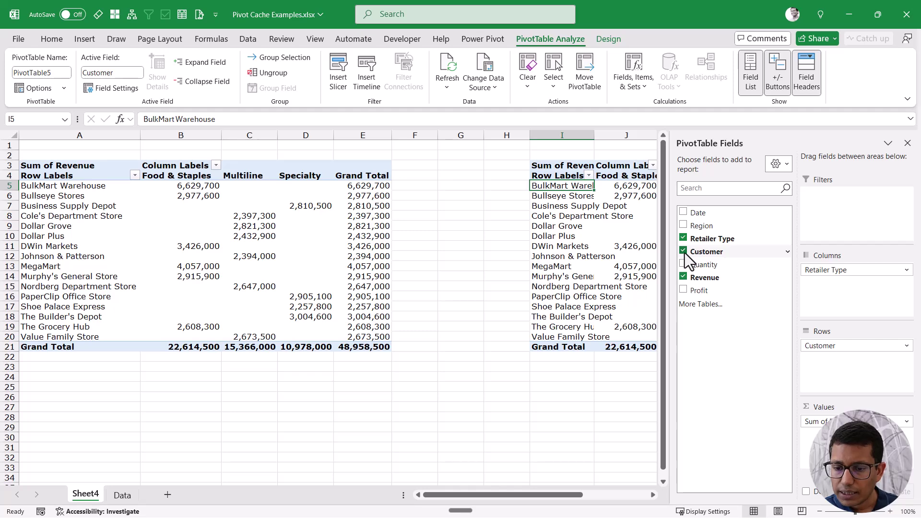
{"action": "left_click", "coordinate": [684, 240]}
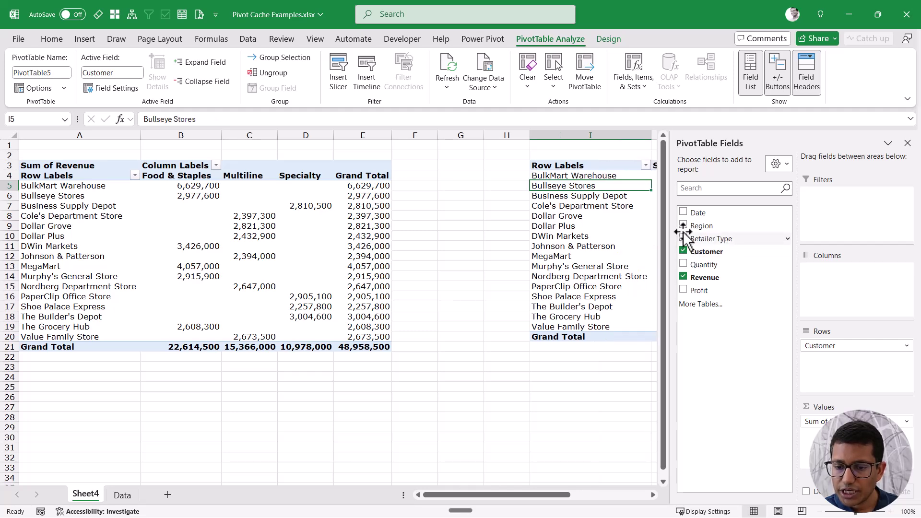
{"action": "left_click", "coordinate": [700, 226]}
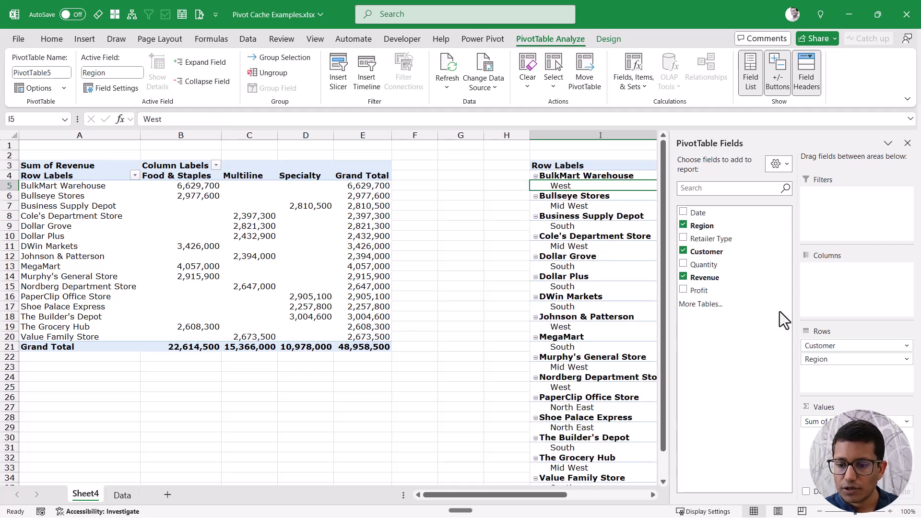
{"action": "left_click_drag", "start_coordinate": [817, 359], "coordinate": [834, 295]}
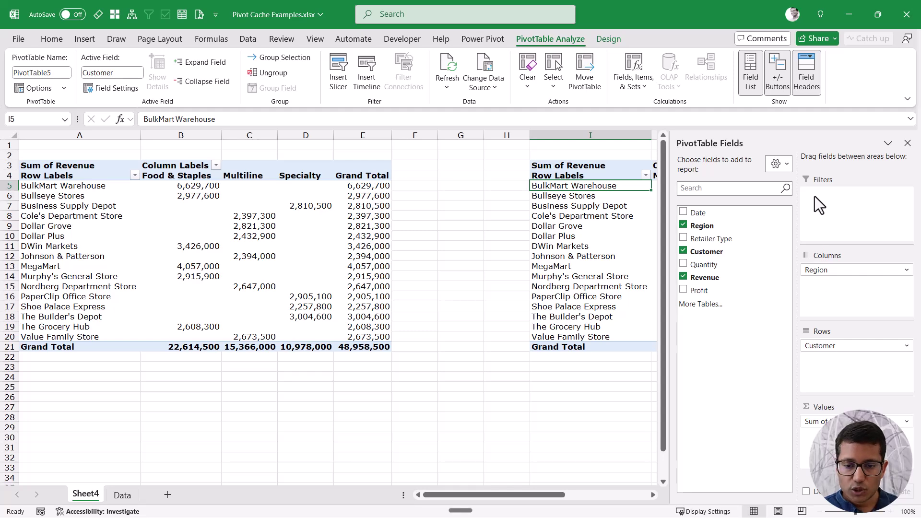
{"action": "left_click", "coordinate": [907, 143]}
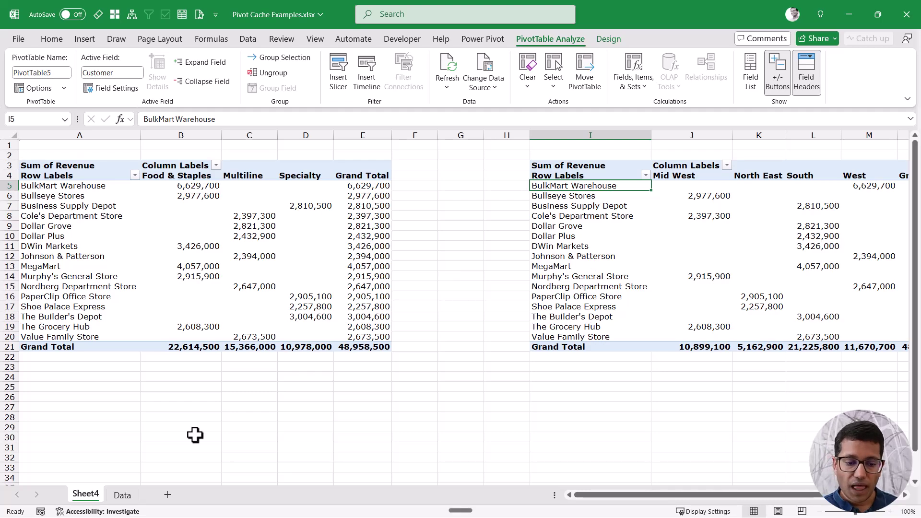
Duplicate all records of the Data sheet's table, A2:G1001, by pasting a copy directly below it at A1002.
{"action": "left_click", "coordinate": [123, 495]}
{"action": "left_click", "coordinate": [37, 285]}
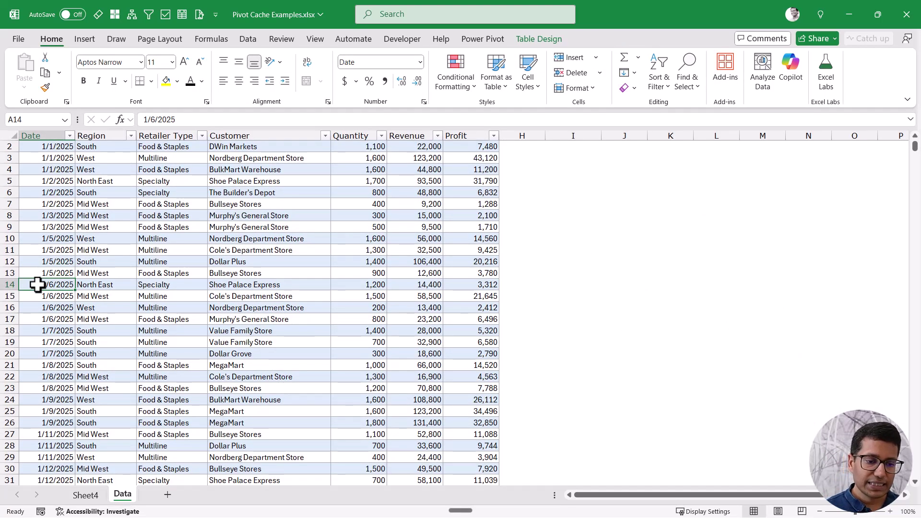
{"action": "key", "text": "ctrl+Up"}
{"action": "key", "text": "ctrl+shift+Down"}
{"action": "key", "text": "shift+Right"}
{"action": "key", "text": "shift+Right"}
{"action": "key", "text": "shift+Right"}
{"action": "key", "text": "shift+Right"}
{"action": "key", "text": "shift+Right"}
{"action": "key", "text": "shift+Right"}
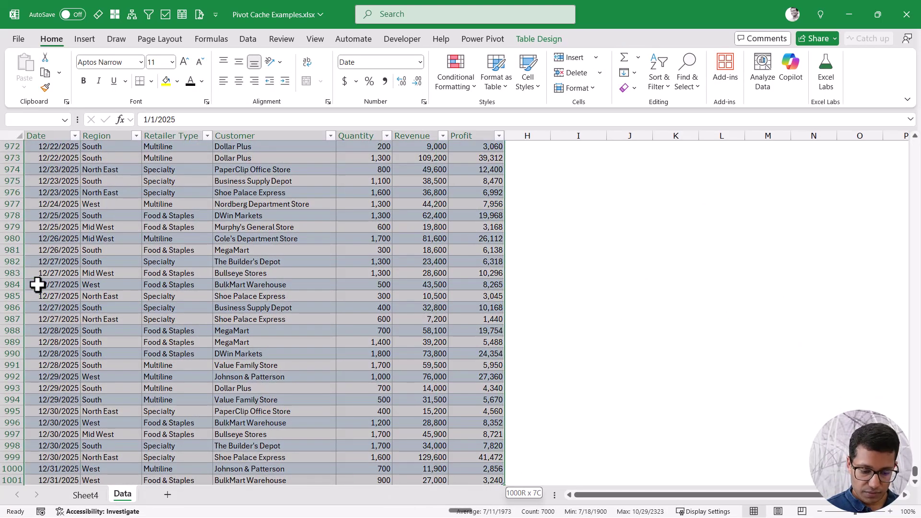
{"action": "key", "text": "ctrl+c"}
{"action": "key", "text": "ctrl+Down"}
{"action": "key", "text": "Down"}
{"action": "key", "text": "Down"}
{"action": "key", "text": "Up"}
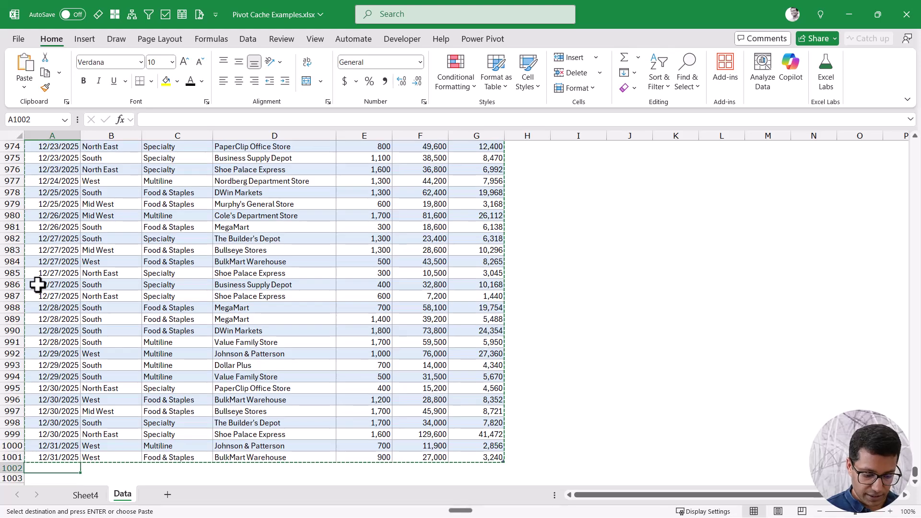
{"action": "key", "text": "ctrl+v"}
{"action": "scroll", "coordinate": [193, 368], "scroll_direction": "up", "scroll_amount": 2}
{"action": "scroll", "coordinate": [193, 368], "scroll_direction": "up", "scroll_amount": 14}
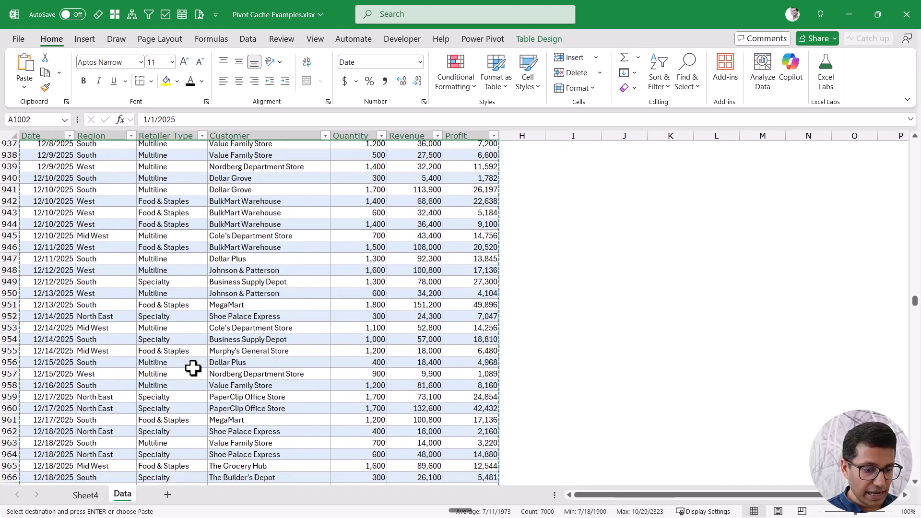
Refresh the original pivot table at A3 on Sheet4 to include the duplicated records.
{"action": "left_click", "coordinate": [86, 495]}
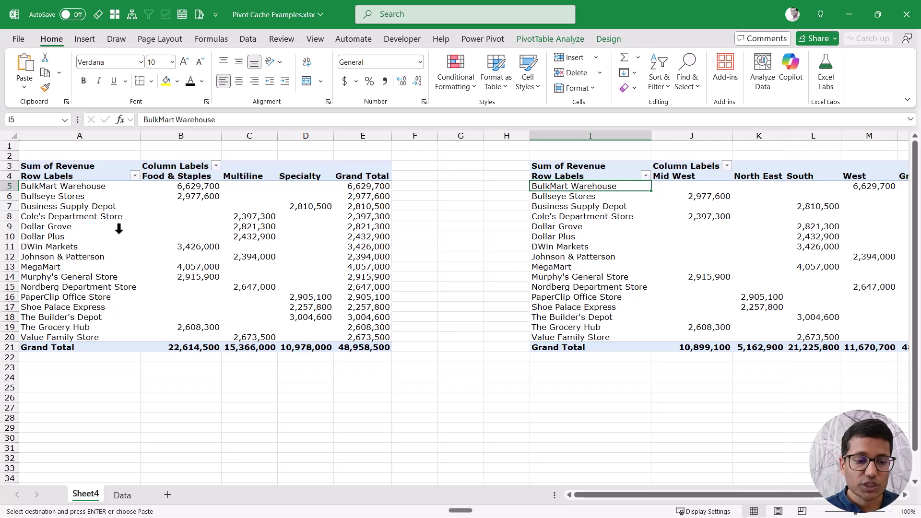
{"action": "left_click", "coordinate": [184, 207]}
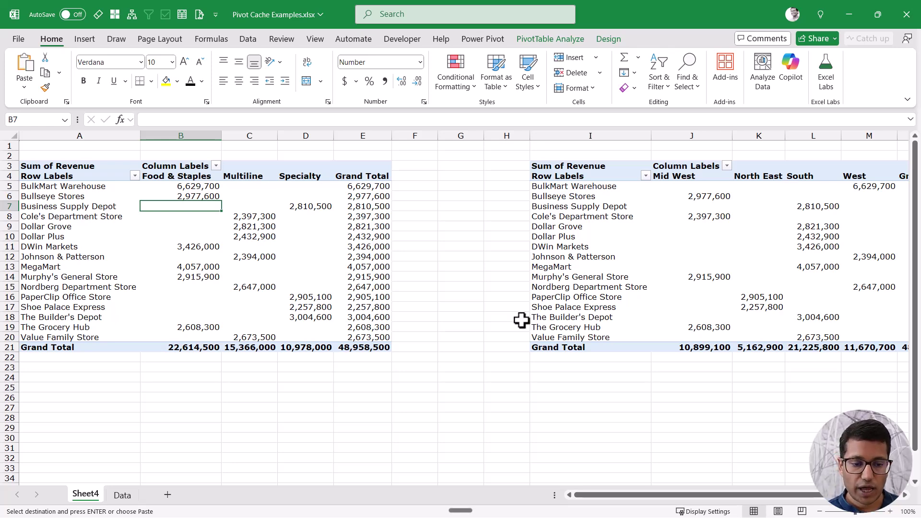
{"action": "right_click", "coordinate": [192, 207]}
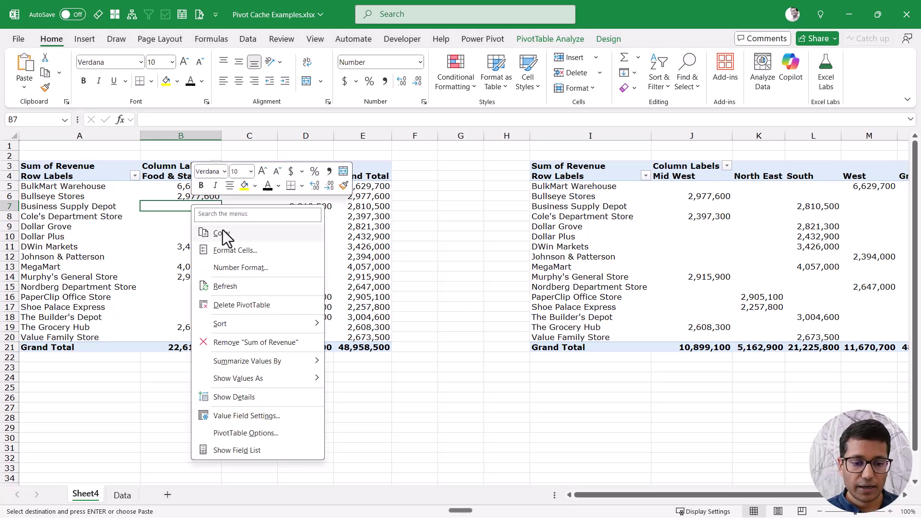
{"action": "left_click", "coordinate": [238, 288]}
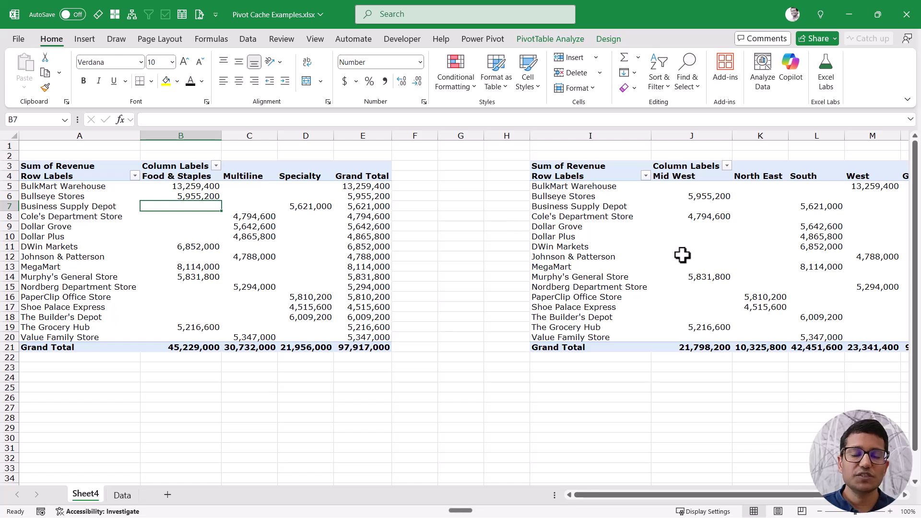
Insert a Retailer Type slicer for the original pivot table at A3.
{"action": "mouse_move", "coordinate": [659, 266]}
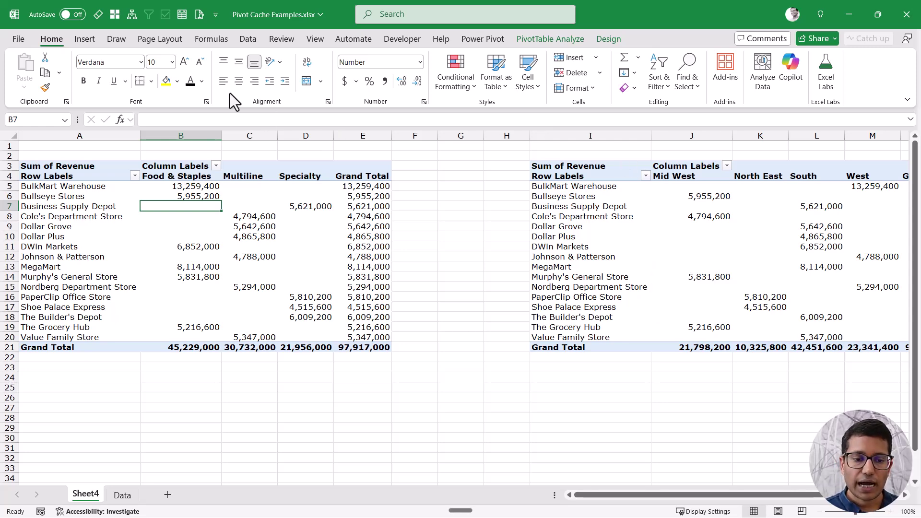
{"action": "left_click", "coordinate": [85, 38]}
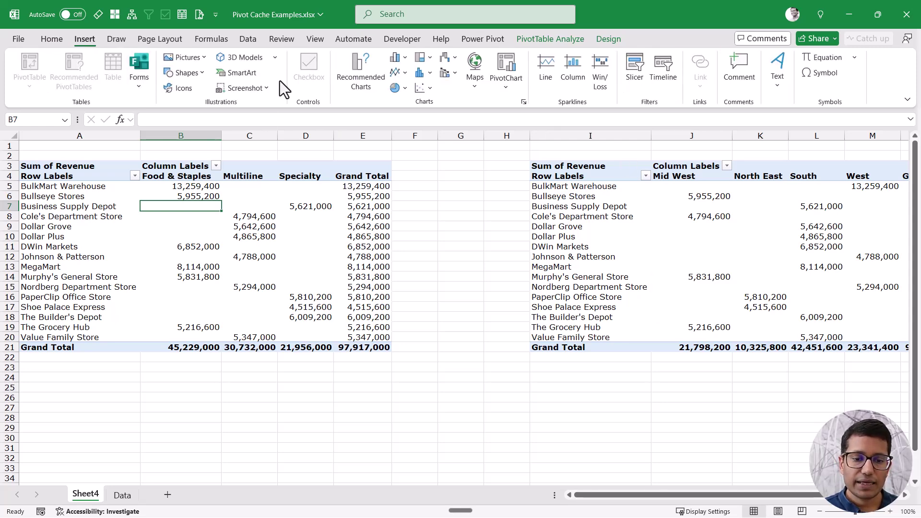
{"action": "left_click", "coordinate": [641, 72]}
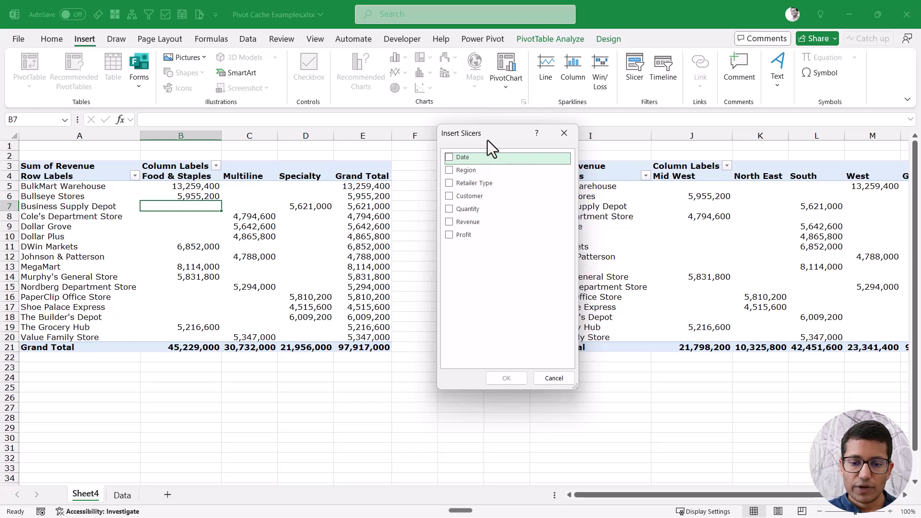
{"action": "left_click_drag", "start_coordinate": [487, 140], "coordinate": [463, 152]}
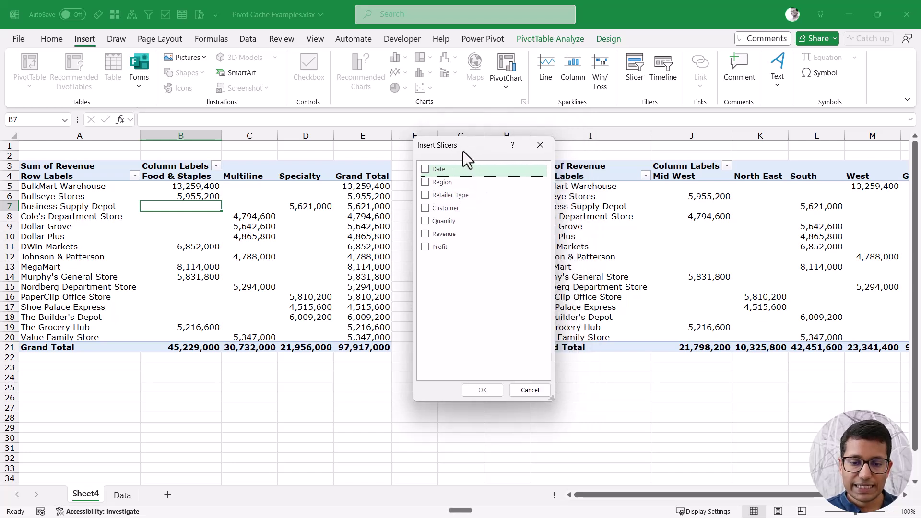
{"action": "left_click", "coordinate": [425, 196]}
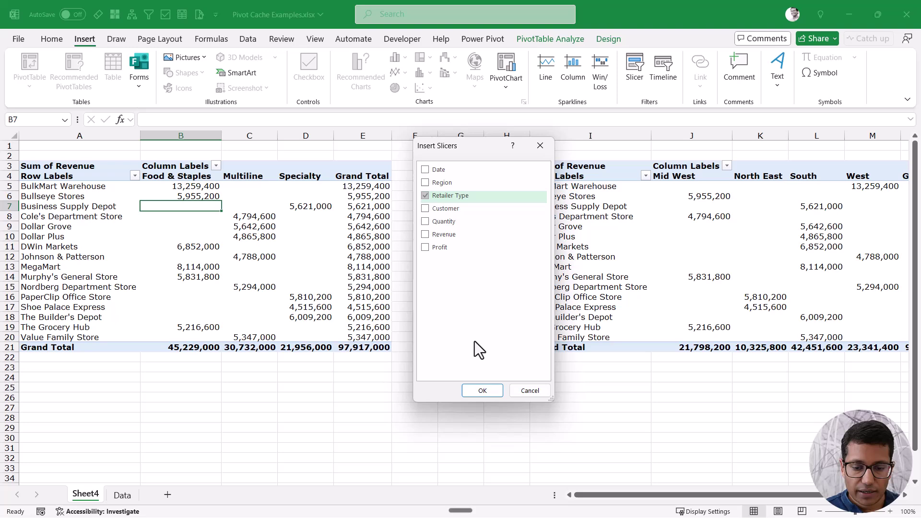
{"action": "left_click", "coordinate": [482, 391]}
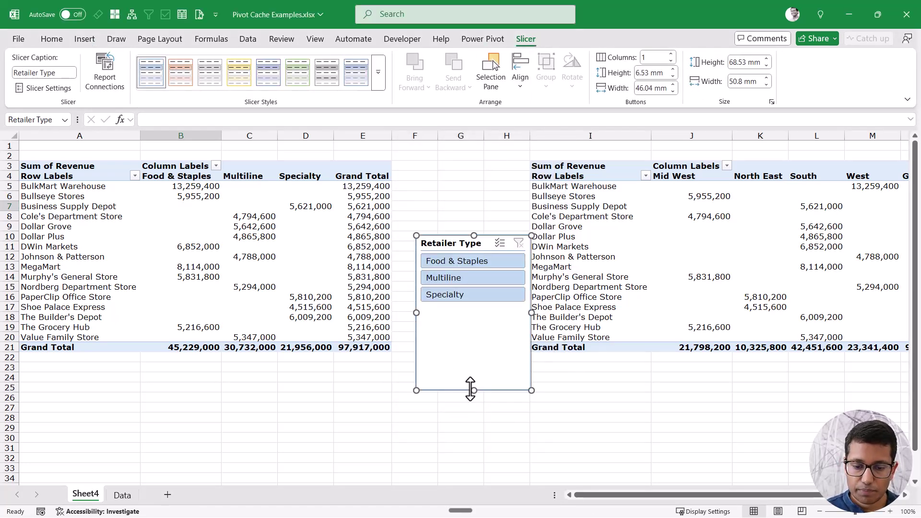
Shorten the Retailer Type slicer to about 34 mm high, filter by Multiline and place it beside the original pivot table.
{"action": "left_click_drag", "start_coordinate": [469, 319], "coordinate": [470, 312]}
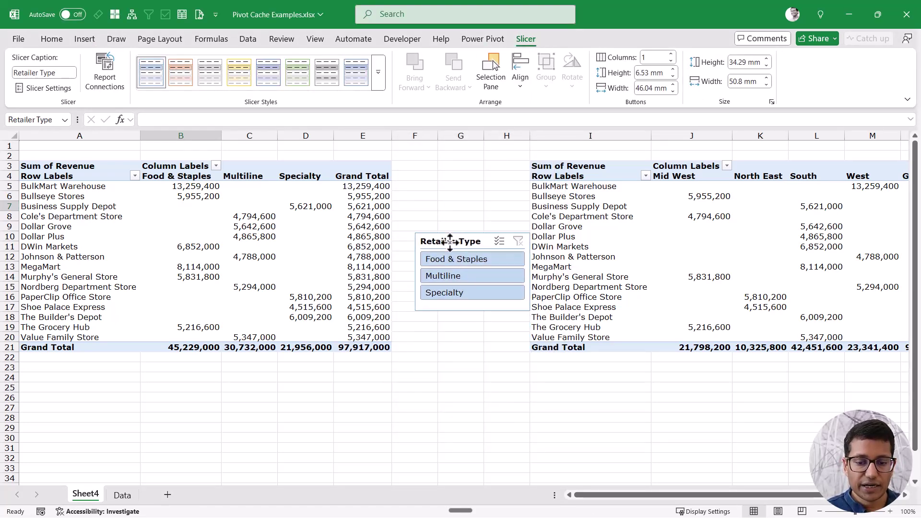
{"action": "left_click_drag", "start_coordinate": [453, 243], "coordinate": [438, 163]}
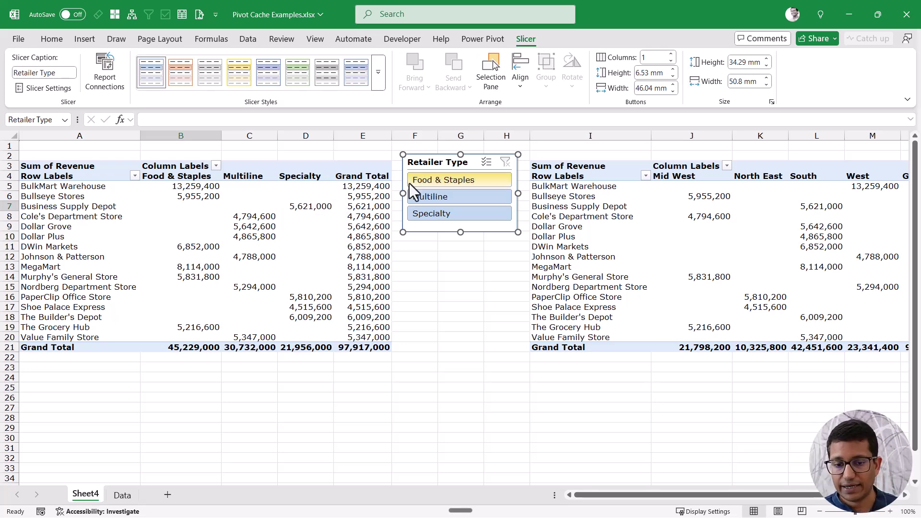
{"action": "left_click", "coordinate": [437, 197]}
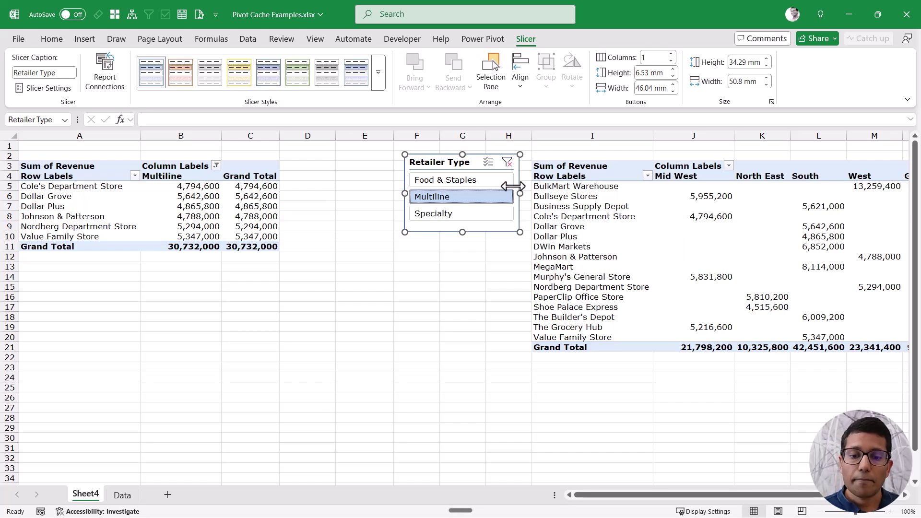
{"action": "left_click_drag", "start_coordinate": [452, 165], "coordinate": [377, 164]}
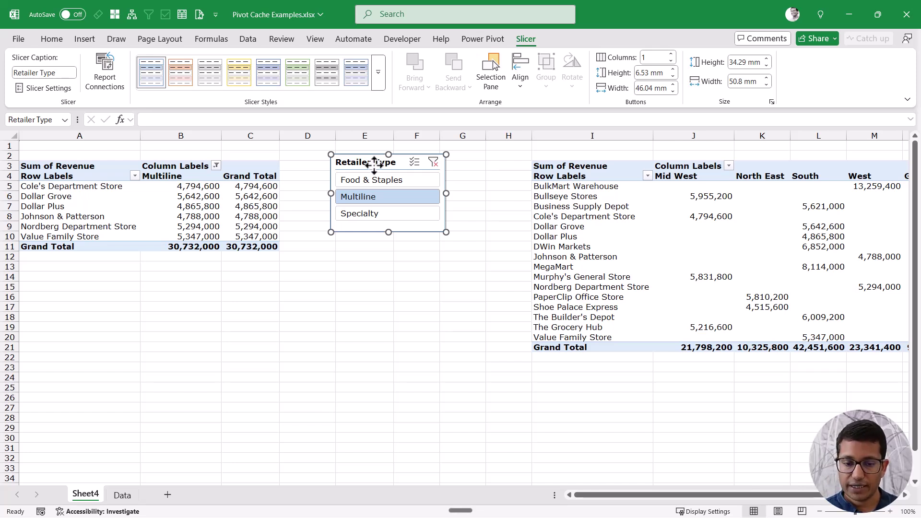
Connect the Retailer Type slicer to PivotTable5 as well and filter both pivot tables by Food & Staples and Specialty in turn.
{"action": "right_click", "coordinate": [375, 164]}
{"action": "left_click", "coordinate": [413, 341]}
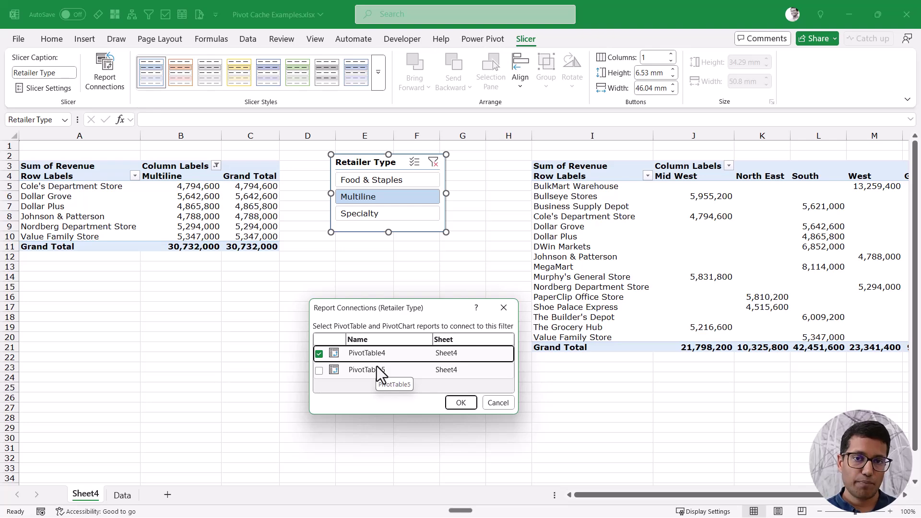
{"action": "left_click", "coordinate": [319, 371]}
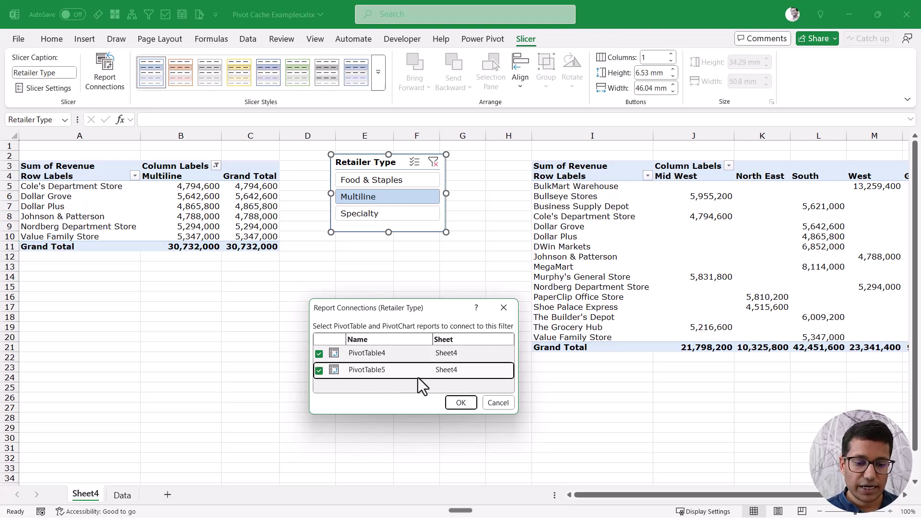
{"action": "left_click", "coordinate": [460, 404]}
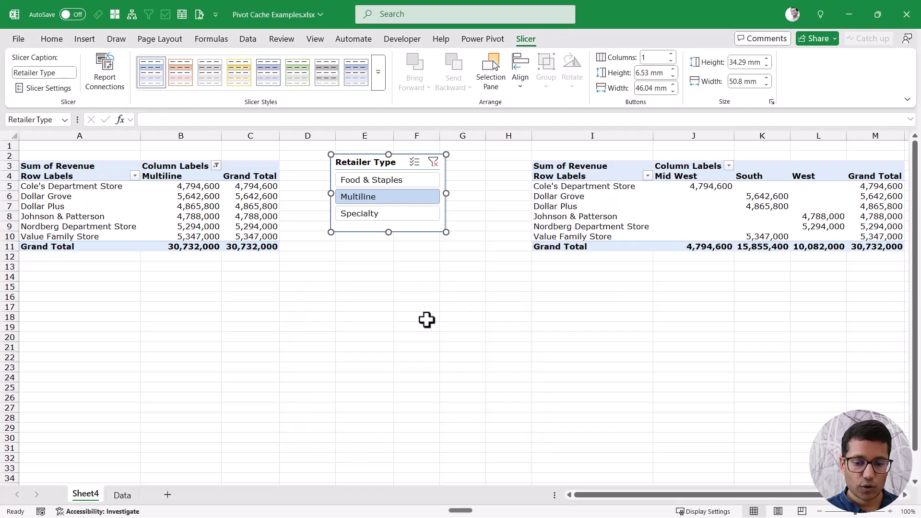
{"action": "left_click", "coordinate": [385, 184]}
{"action": "left_click", "coordinate": [379, 209]}
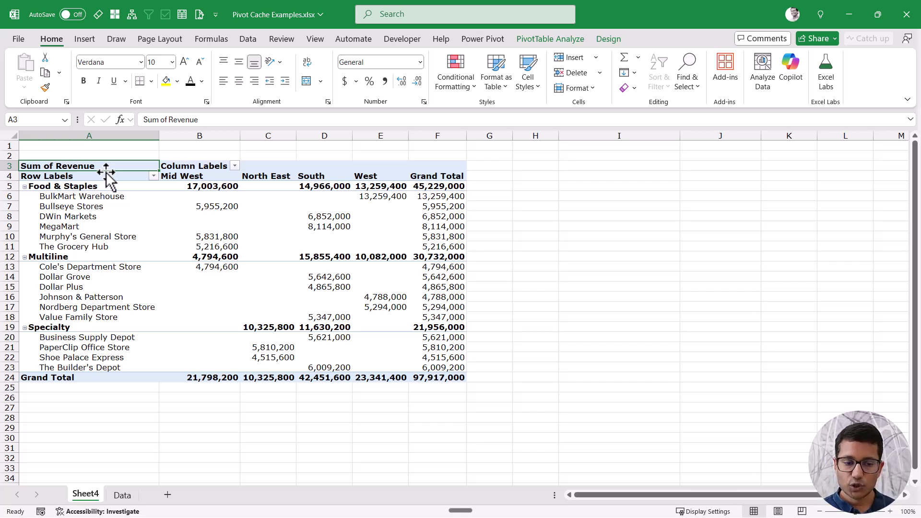
Copy the whole pivot table A3:F24 on Sheet4 and paste it at C3 in a new blank workbook.
{"action": "key", "text": "ctrl+shift+Down"}
{"action": "key", "text": "shift+Right"}
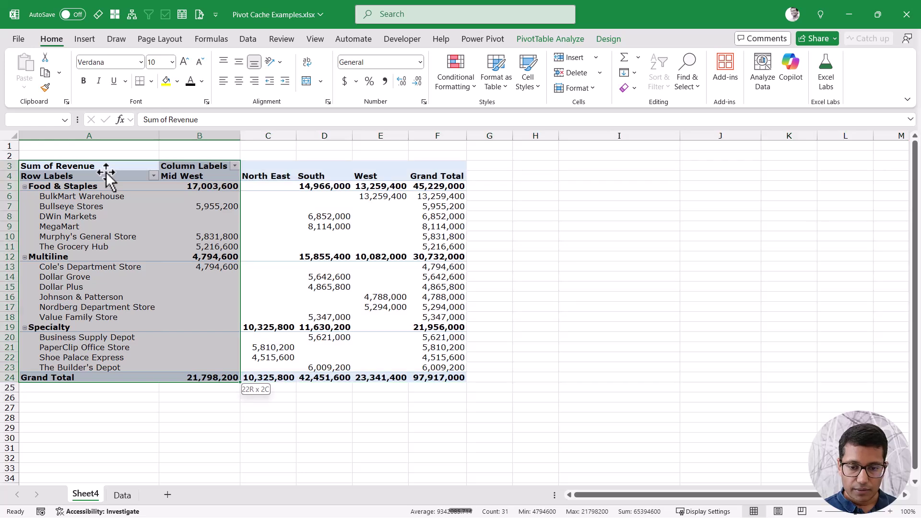
{"action": "key", "text": "shift+Right"}
{"action": "key", "text": "shift+Right"}
{"action": "key", "text": "shift+Right"}
{"action": "key", "text": "shift+Right"}
{"action": "key", "text": "ctrl+c"}
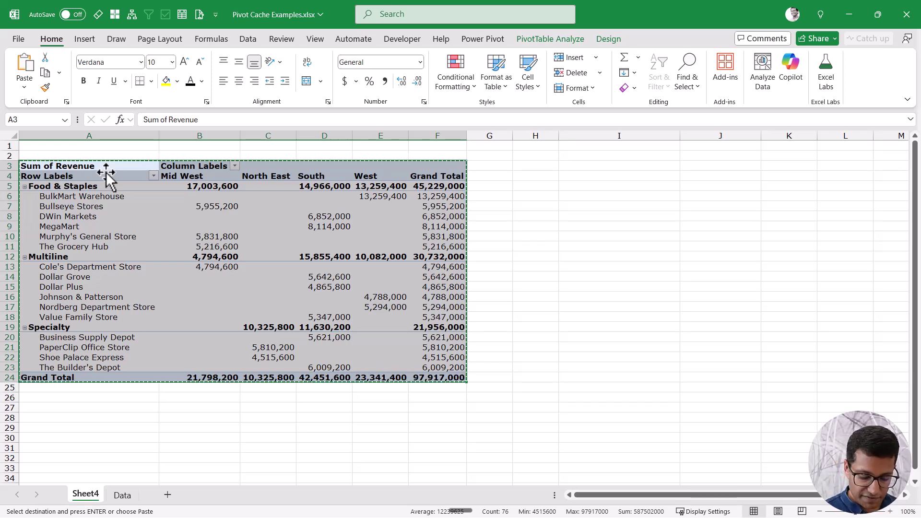
{"action": "key", "text": "ctrl+n"}
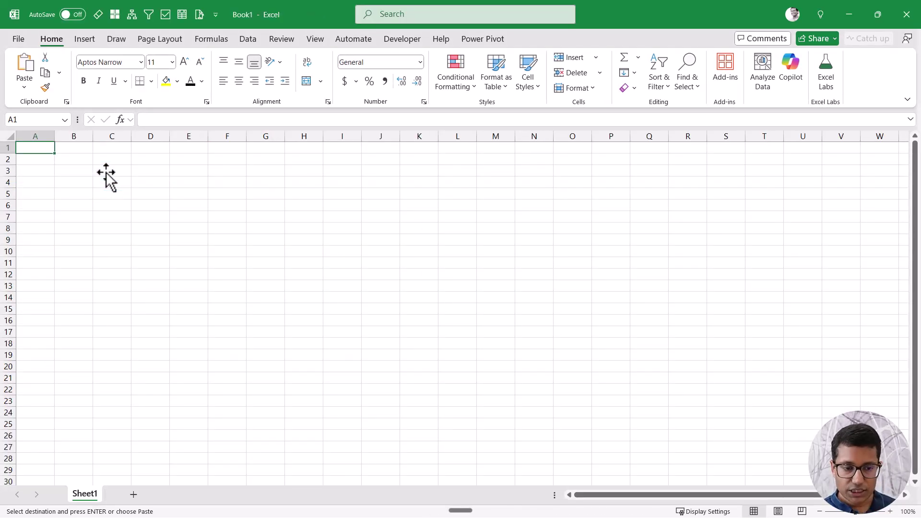
{"action": "left_click", "coordinate": [117, 172]}
{"action": "key", "text": "ctrl+v"}
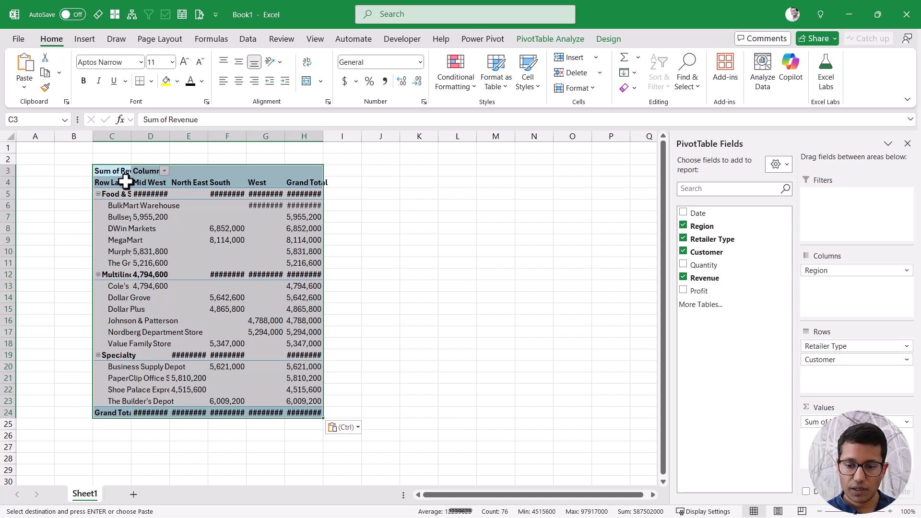
Copy the CountPivotTablesAndCaches code from Module1 of Pivot Cache Examples.xlsx into a new module in Book1.
{"action": "mouse_move", "coordinate": [191, 243]}
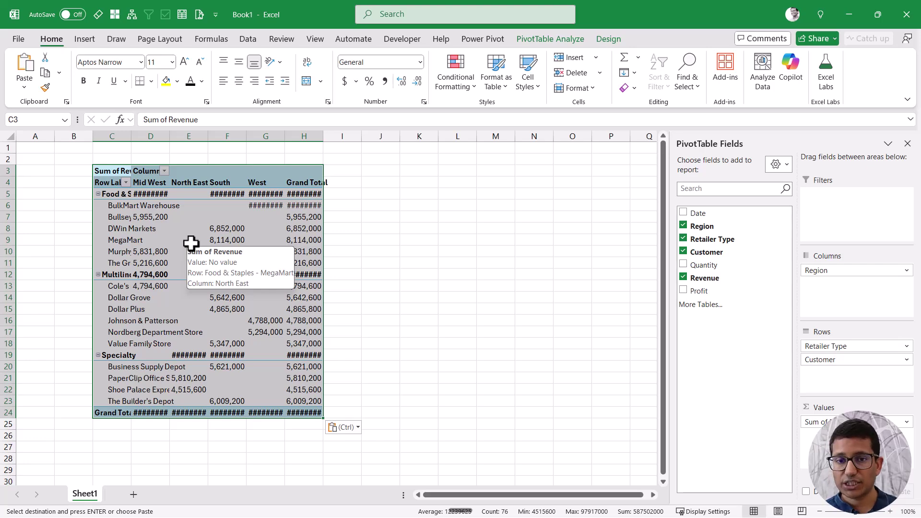
{"action": "left_click", "coordinate": [248, 229]}
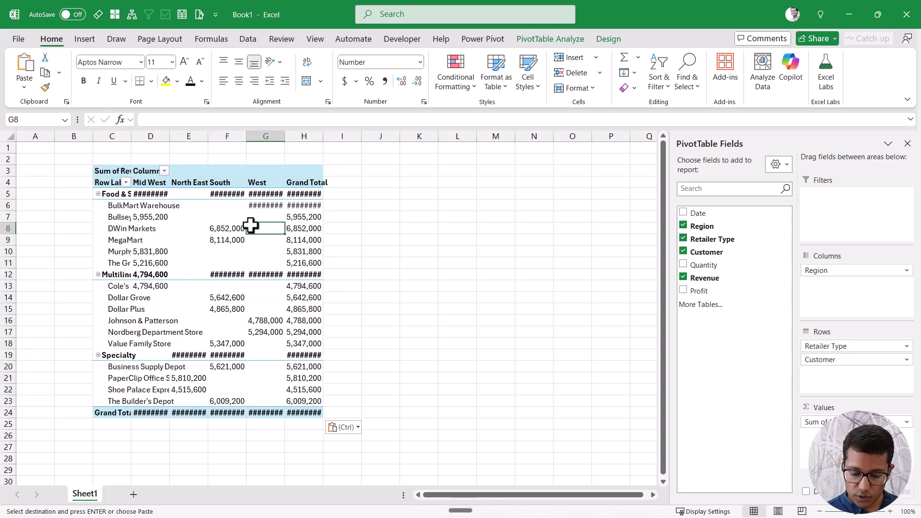
{"action": "key", "text": "alt+F11"}
{"action": "left_click", "coordinate": [274, 170]}
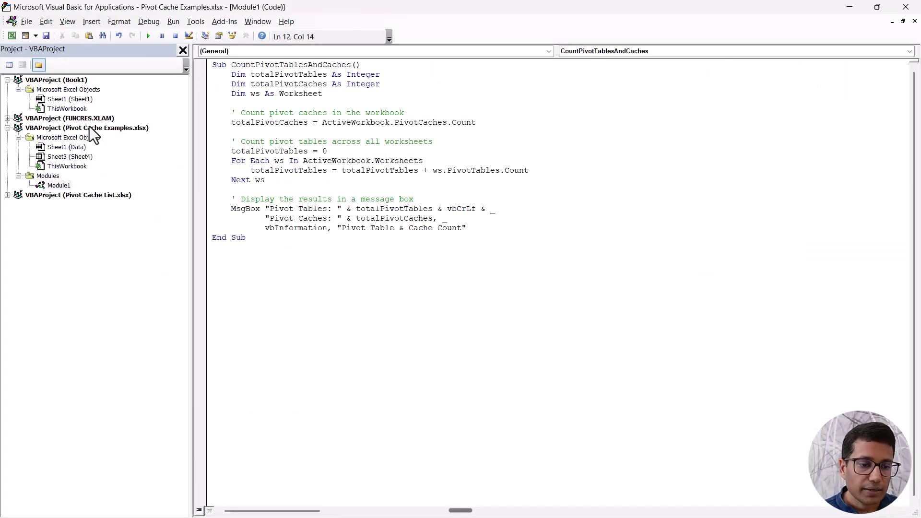
{"action": "left_click", "coordinate": [284, 179]}
{"action": "key", "text": "ctrl+a"}
{"action": "key", "text": "ctrl+c"}
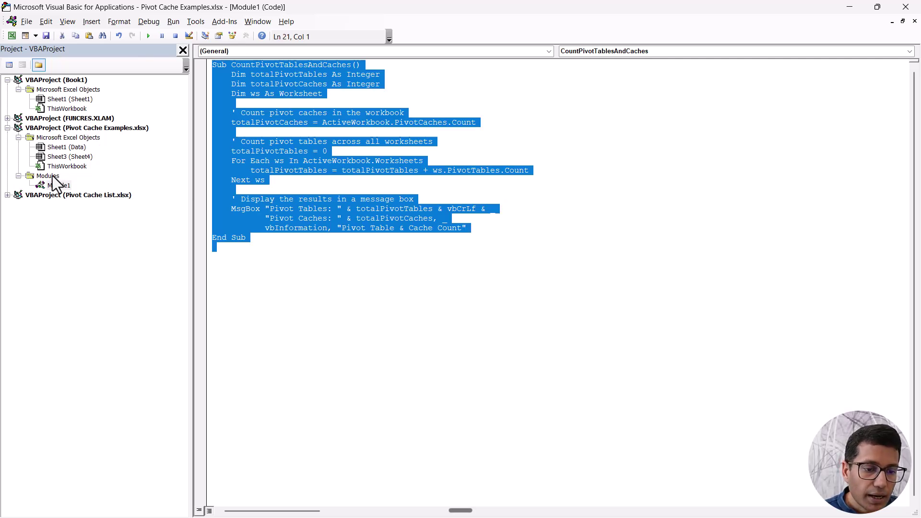
{"action": "left_click", "coordinate": [53, 100]}
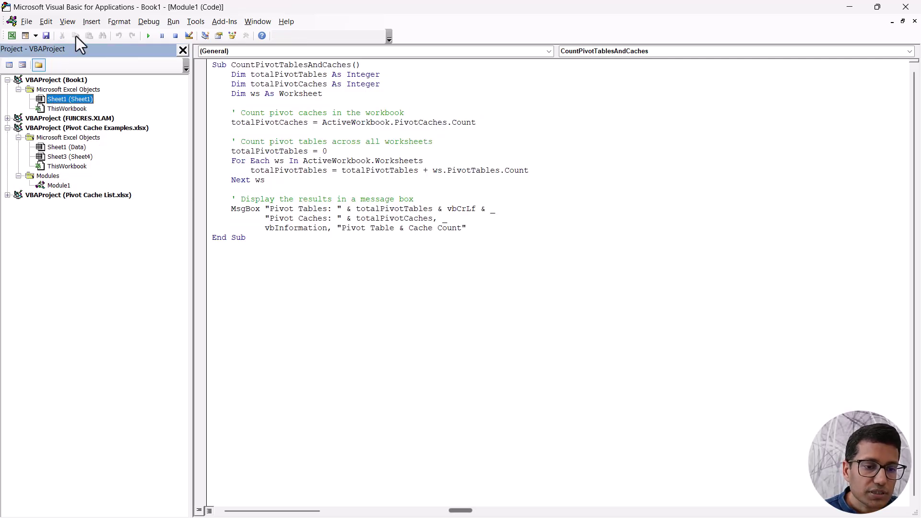
{"action": "left_click", "coordinate": [91, 21]}
{"action": "left_click", "coordinate": [72, 60]}
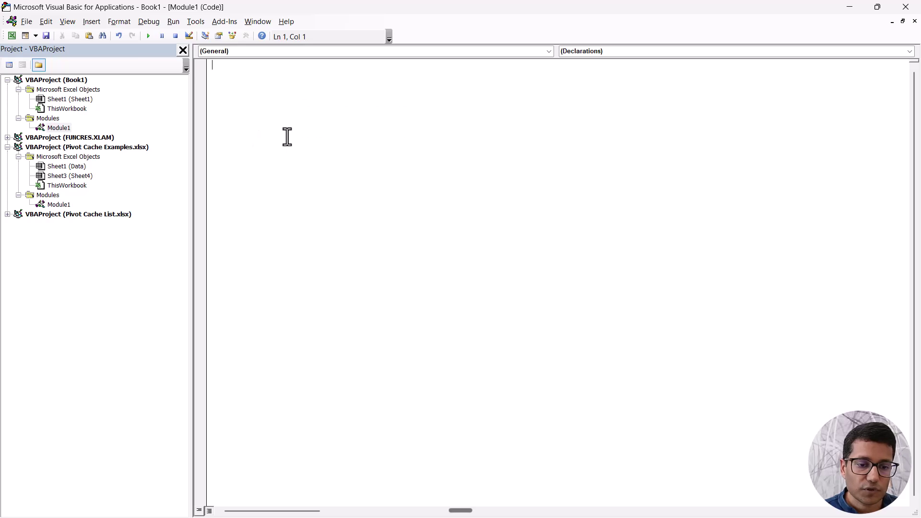
{"action": "key", "text": "ctrl+v"}
Run the macro on Book1 to check its pivot table and cache counts, dismiss the message and minimize the Visual Basic editor.
{"action": "left_click", "coordinate": [284, 122]}
{"action": "left_click", "coordinate": [148, 36]}
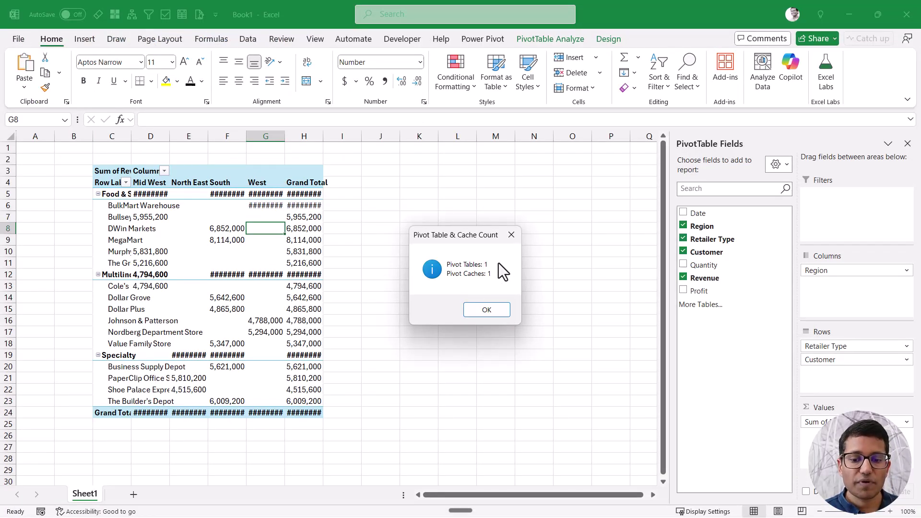
{"action": "left_click", "coordinate": [512, 236]}
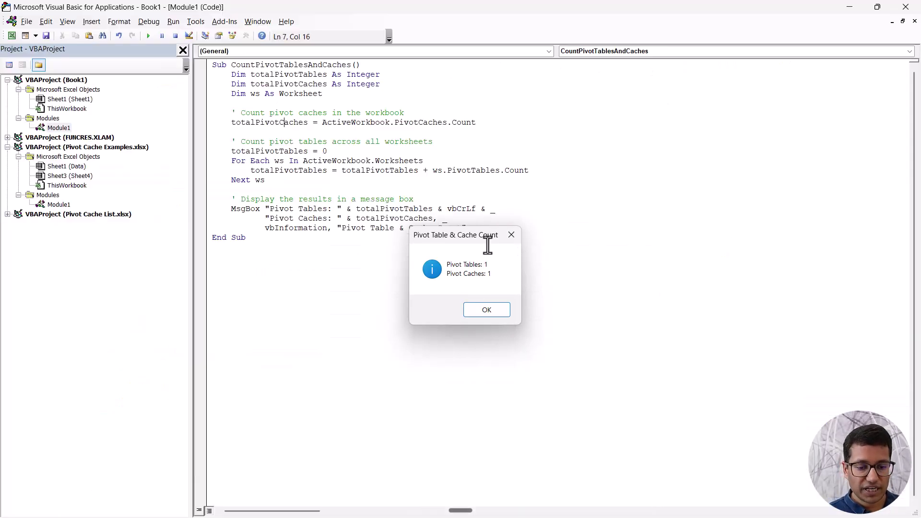
{"action": "left_click", "coordinate": [850, 7]}
Fit column H to its contents and drill into the grand total in H24 to extract the underlying records to a new sheet.
{"action": "mouse_move", "coordinate": [246, 208]}
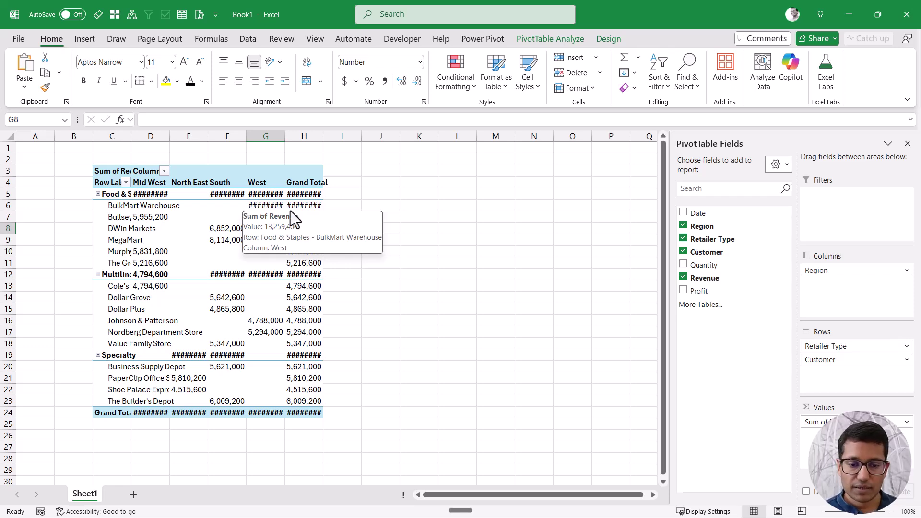
{"action": "double_click", "coordinate": [323, 136]}
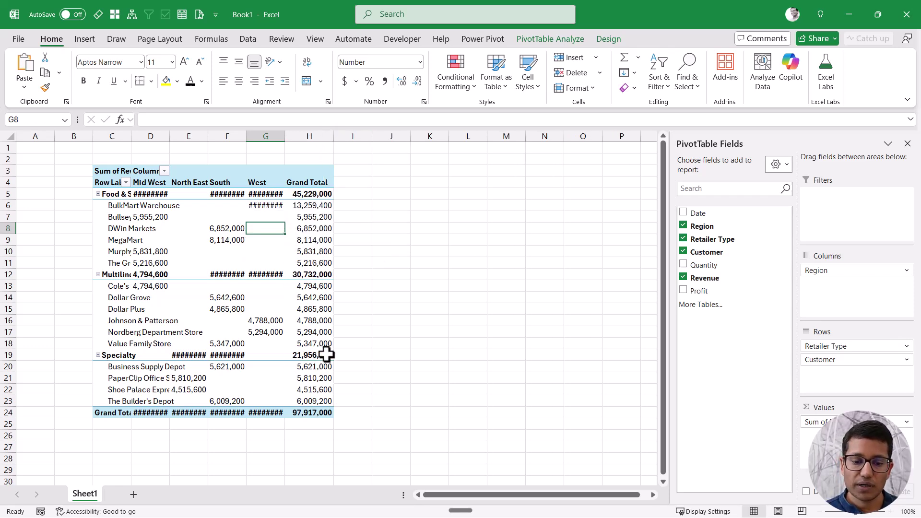
{"action": "double_click", "coordinate": [312, 412]}
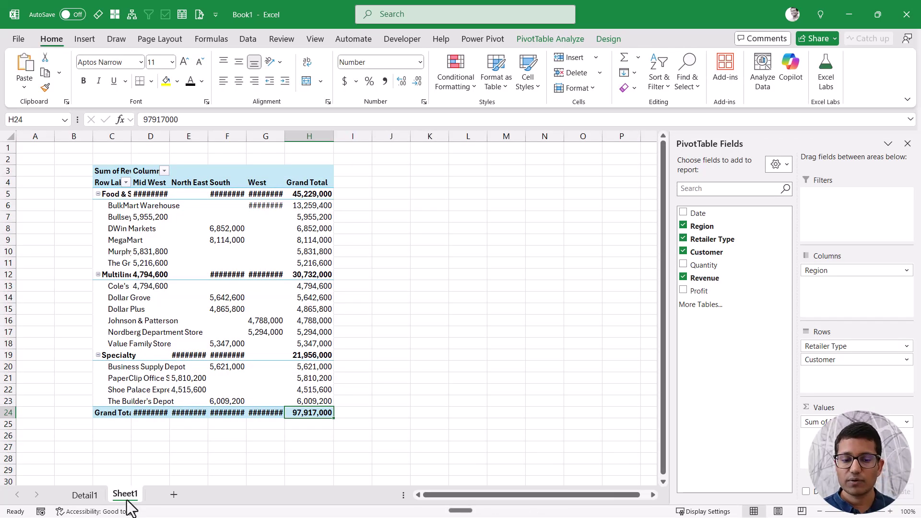
Copy the whole grouped pivot table A3:F24 on the PT sheet and paste it at I3.
{"action": "mouse_move", "coordinate": [213, 378]}
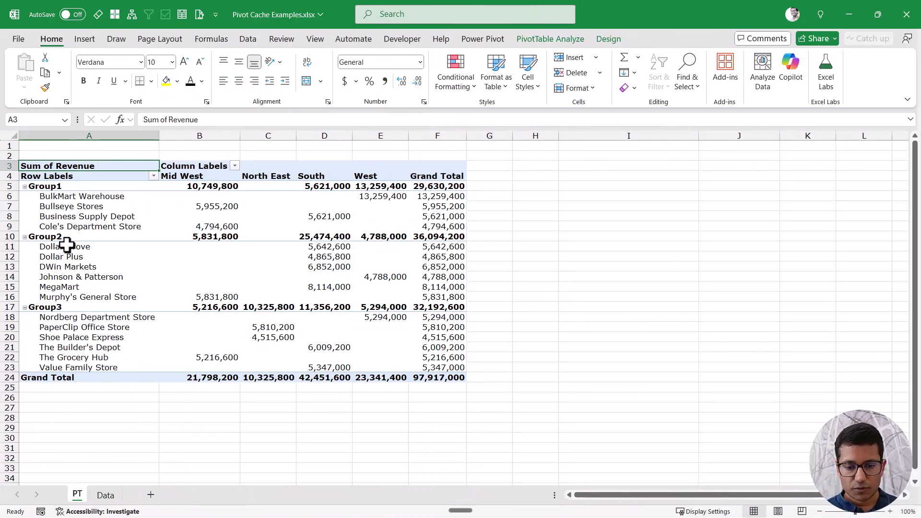
{"action": "left_click_drag", "start_coordinate": [61, 187], "coordinate": [46, 301]}
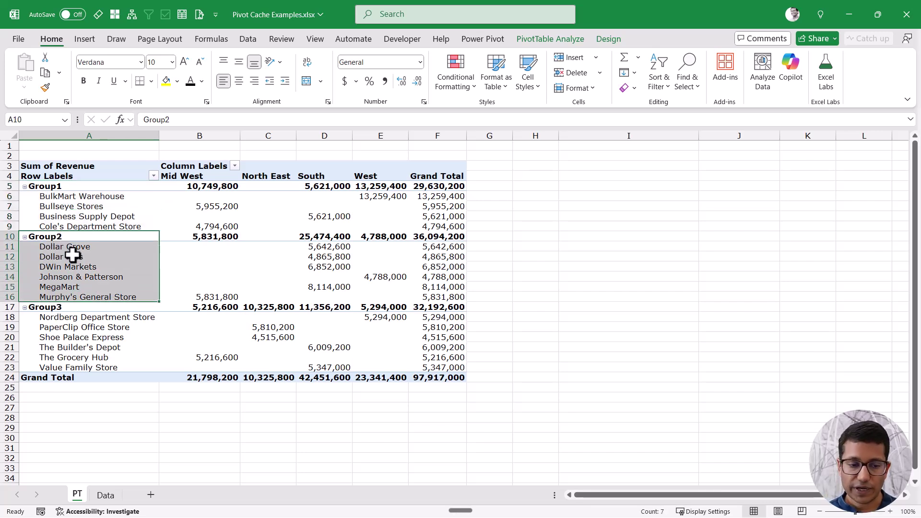
{"action": "left_click", "coordinate": [85, 165]}
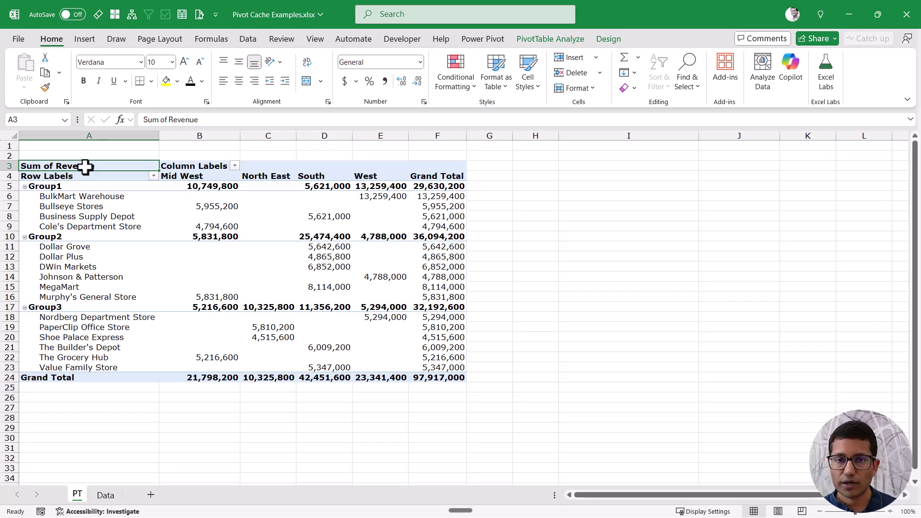
{"action": "key", "text": "ctrl+shift+Down"}
{"action": "key", "text": "shift+Right"}
{"action": "key", "text": "shift+Right"}
{"action": "key", "text": "shift+Right"}
{"action": "key", "text": "shift+Right"}
{"action": "key", "text": "shift+Right"}
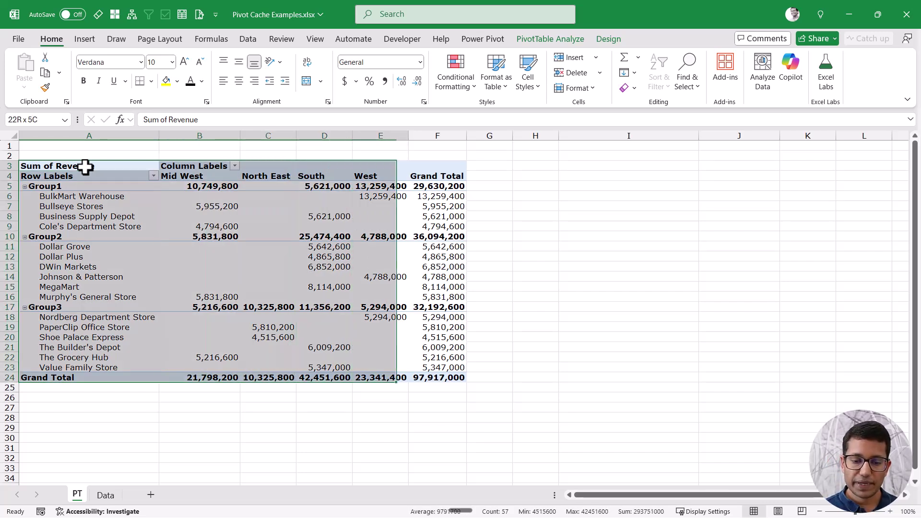
{"action": "key", "text": "ctrl+c"}
{"action": "key", "text": "Right"}
{"action": "key", "text": "Right"}
{"action": "key", "text": "Right"}
{"action": "key", "text": "Right"}
{"action": "key", "text": "Right"}
{"action": "key", "text": "Right"}
{"action": "key", "text": "Right"}
{"action": "key", "text": "Right"}
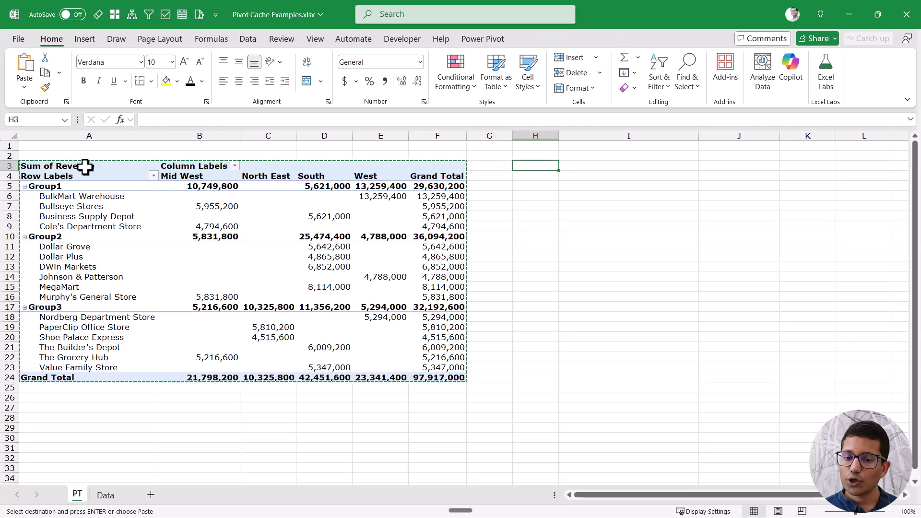
{"action": "key", "text": "ctrl+v"}
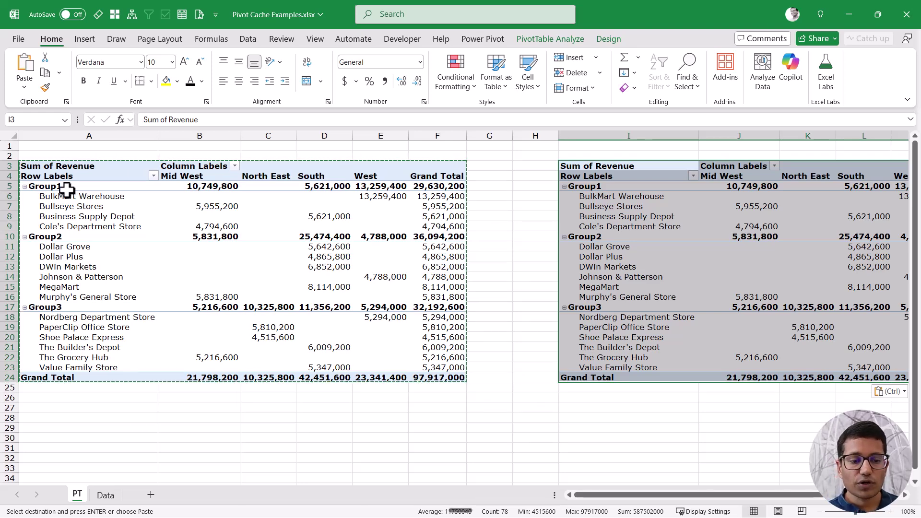
Delete the pasted pivot table copy in I3:N24 and return to cell A3 of the original.
{"action": "left_click_drag", "start_coordinate": [61, 187], "coordinate": [62, 224]}
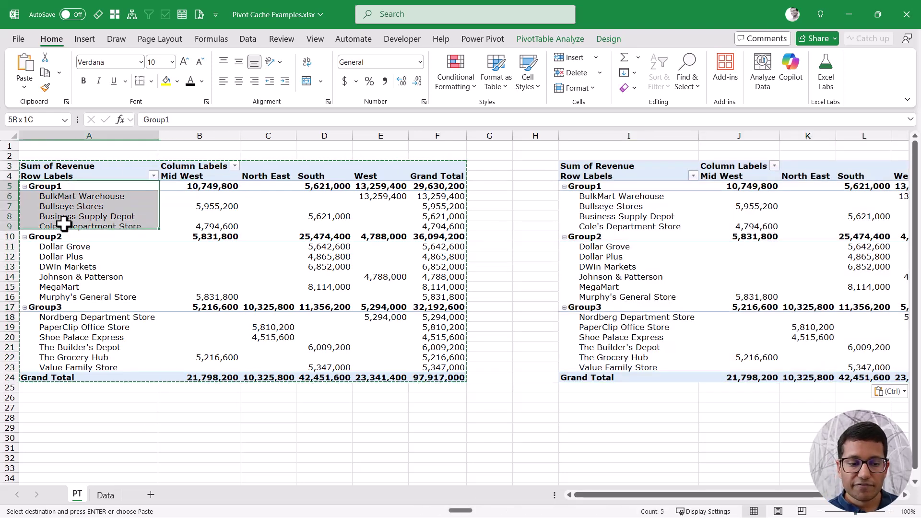
{"action": "left_click", "coordinate": [645, 197]}
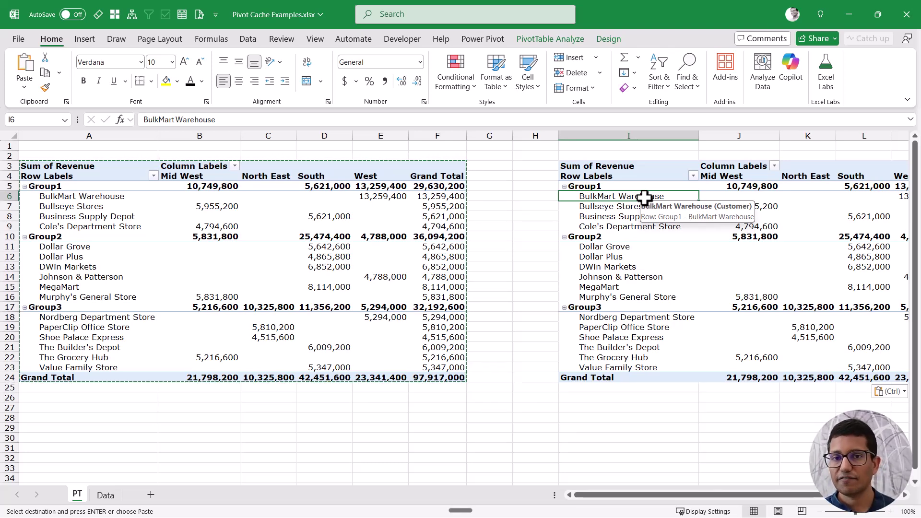
{"action": "key", "text": "ctrl+Up"}
{"action": "key", "text": "ctrl+shift+Down"}
{"action": "key", "text": "shift+Right"}
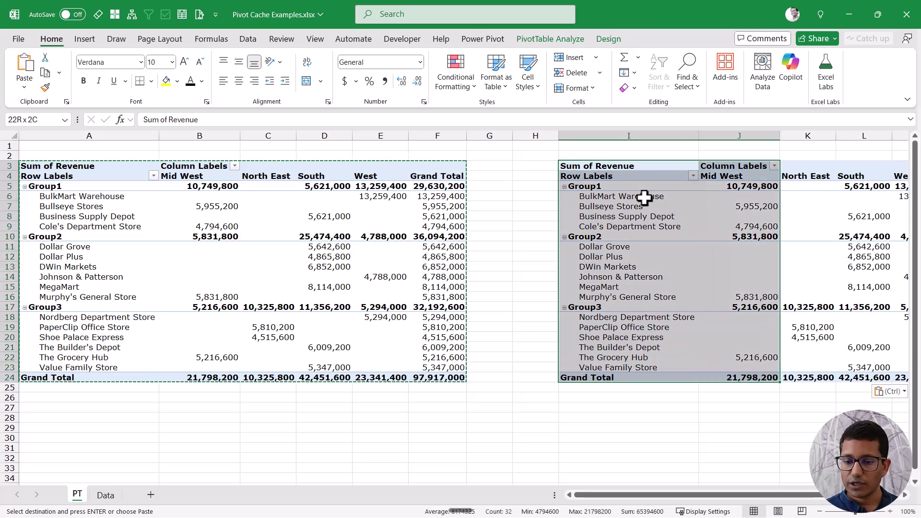
{"action": "key", "text": "shift+Right"}
{"action": "key", "text": "shift+Right"}
{"action": "key", "text": "shift+Right"}
{"action": "key", "text": "shift+Right"}
{"action": "key", "text": "Delete"}
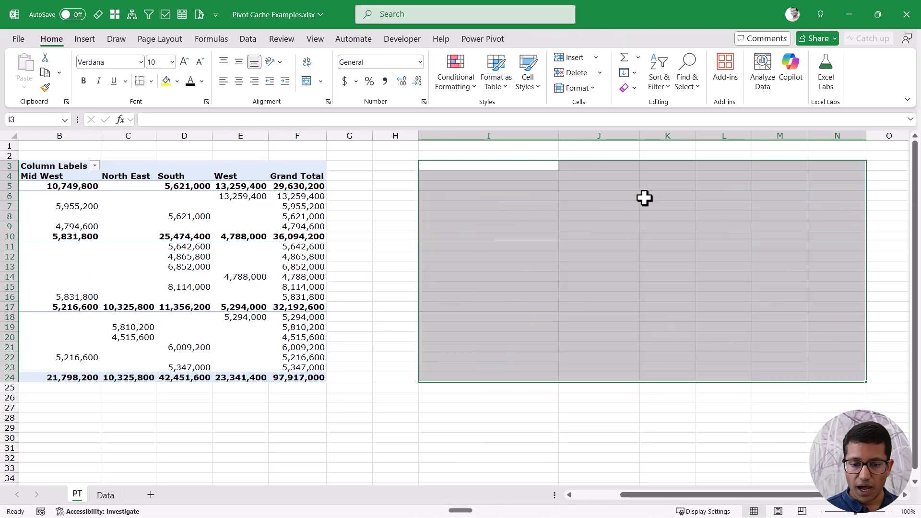
{"action": "key", "text": "ctrl+Left"}
{"action": "key", "text": "Left"}
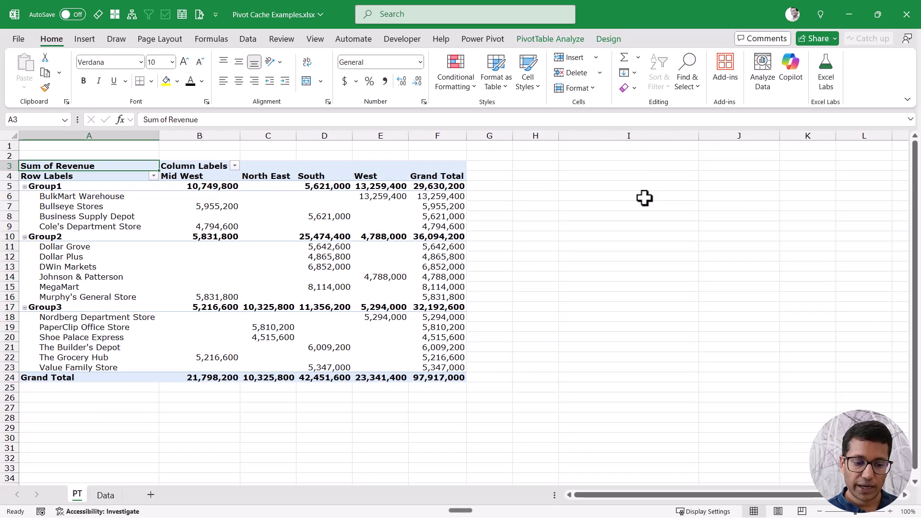
Create an empty pivot table on a new worksheet from the Data sheet's table using the PivotTable and PivotChart Wizard.
{"action": "left_click", "coordinate": [105, 494]}
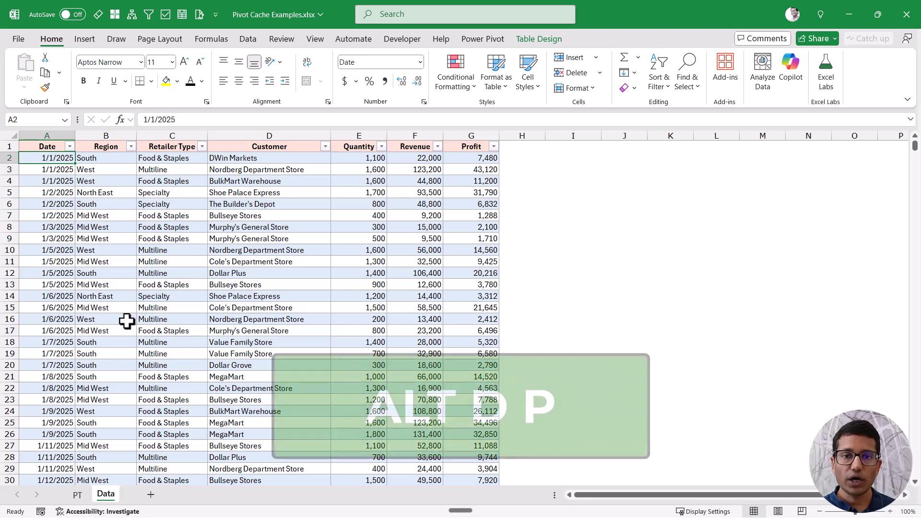
{"action": "key", "text": "alt"}
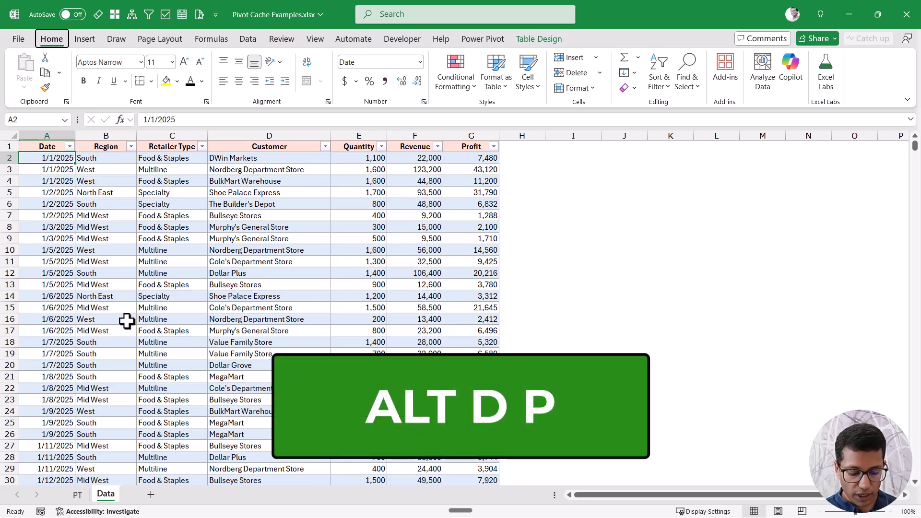
{"action": "key", "text": "d"}
{"action": "key", "text": "p"}
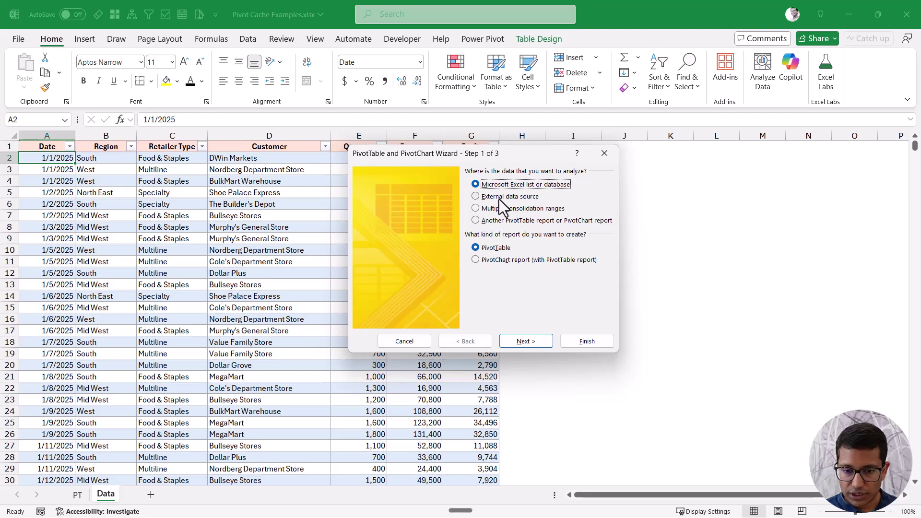
{"action": "left_click", "coordinate": [520, 341]}
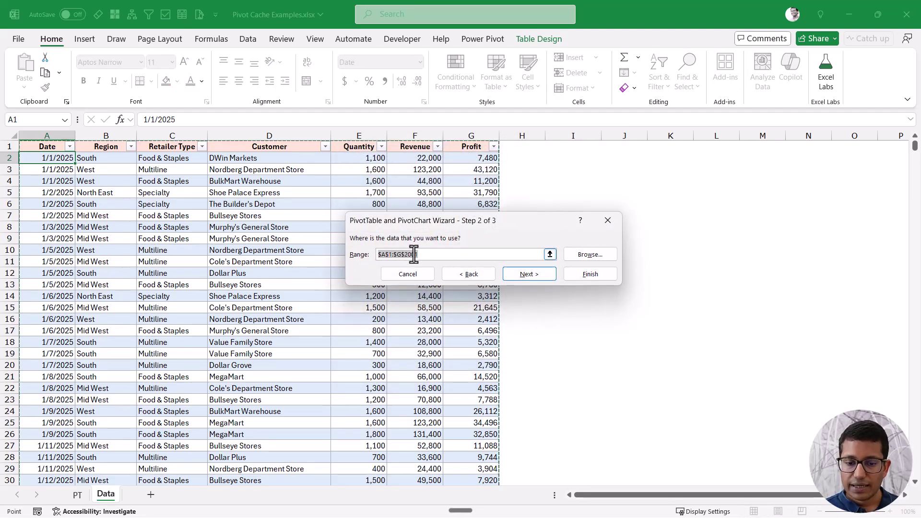
{"action": "left_click", "coordinate": [515, 276]}
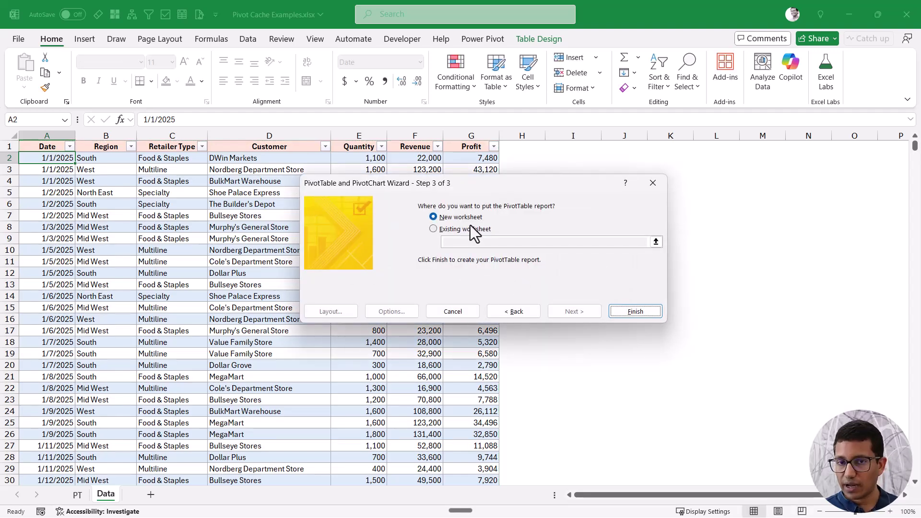
{"action": "left_click", "coordinate": [632, 312]}
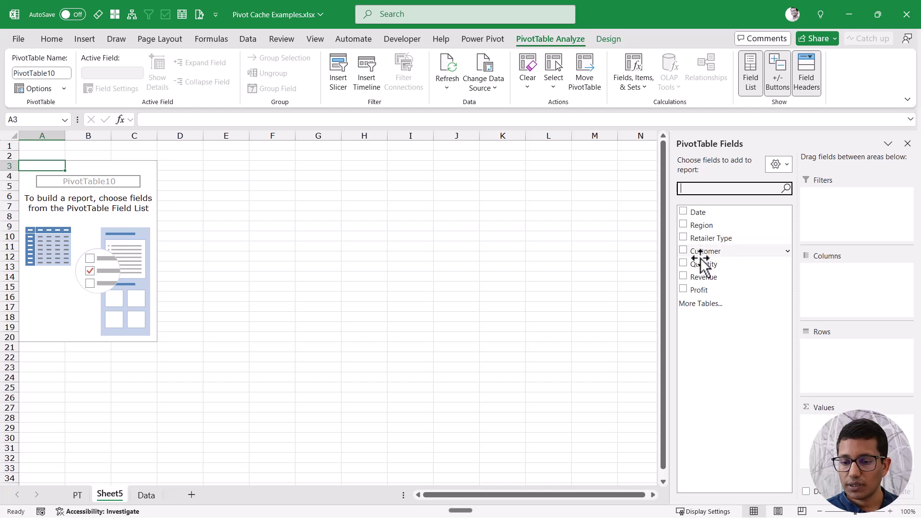
Lay out the new pivot table with Customer in Rows, Region in Columns and Revenue summed in Values.
{"action": "left_click_drag", "start_coordinate": [701, 256], "coordinate": [828, 354]}
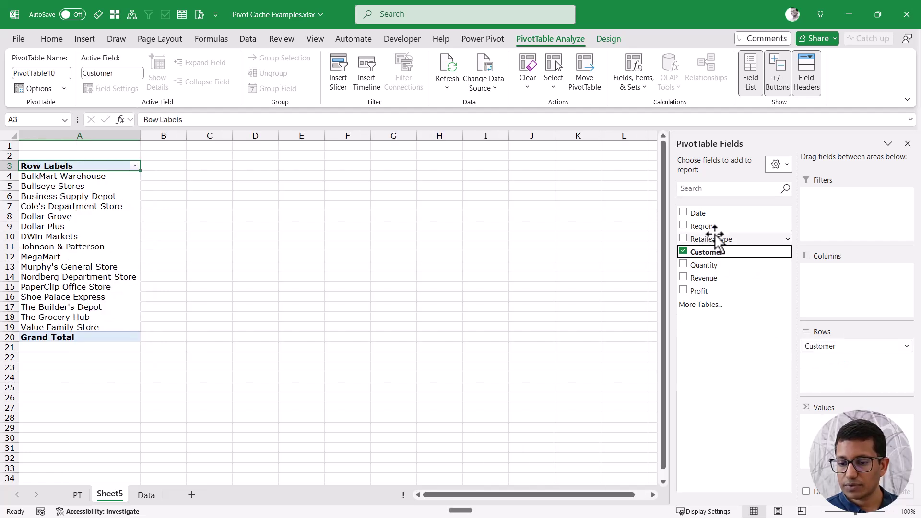
{"action": "left_click_drag", "start_coordinate": [710, 231], "coordinate": [815, 273]}
{"action": "left_click", "coordinate": [700, 279]}
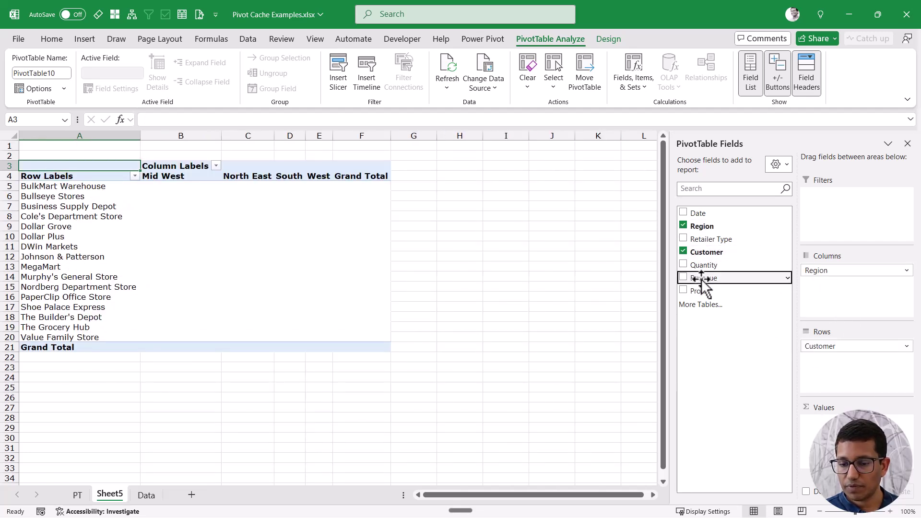
{"action": "left_click_drag", "start_coordinate": [702, 276], "coordinate": [809, 429]}
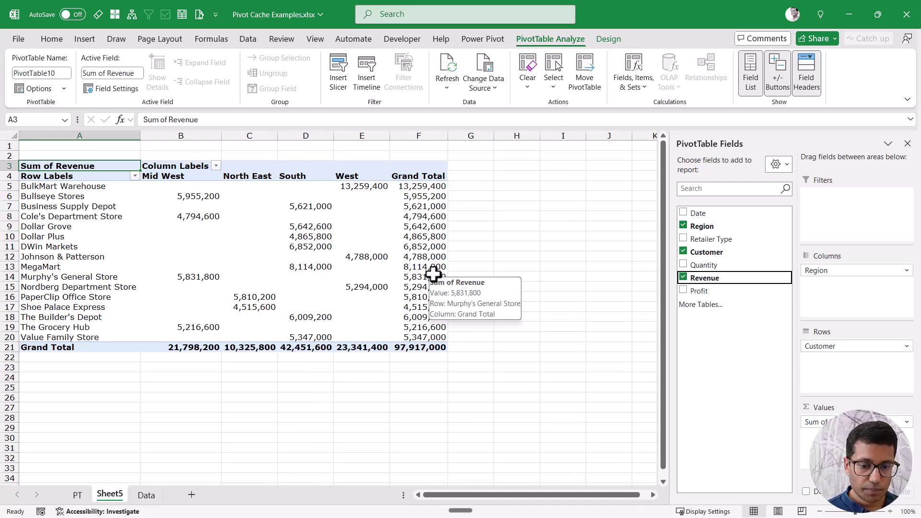
Run the CountPivotTablesAndCaches macro to check the workbook's pivot table and cache counts, dismiss the message and close the Visual Basic editor.
{"action": "left_click", "coordinate": [319, 217]}
{"action": "key", "text": "alt+F11"}
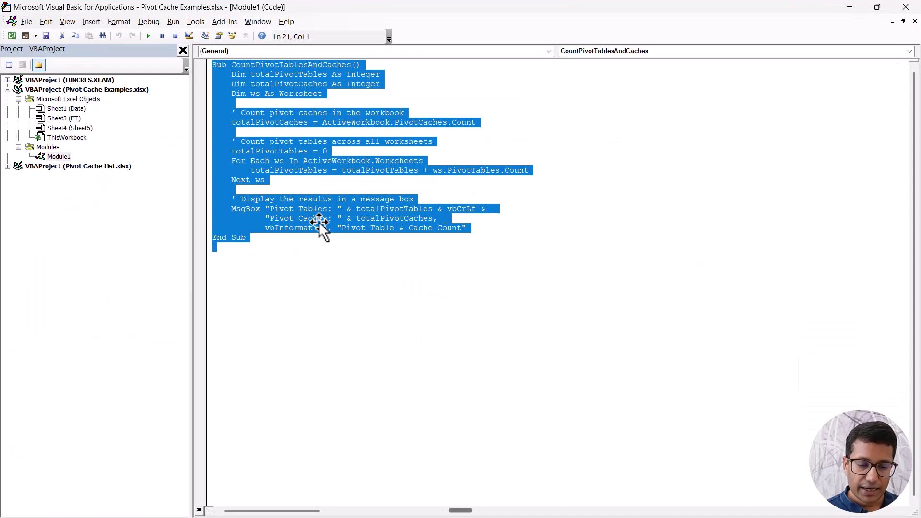
{"action": "left_click", "coordinate": [305, 162]}
{"action": "left_click", "coordinate": [148, 36]}
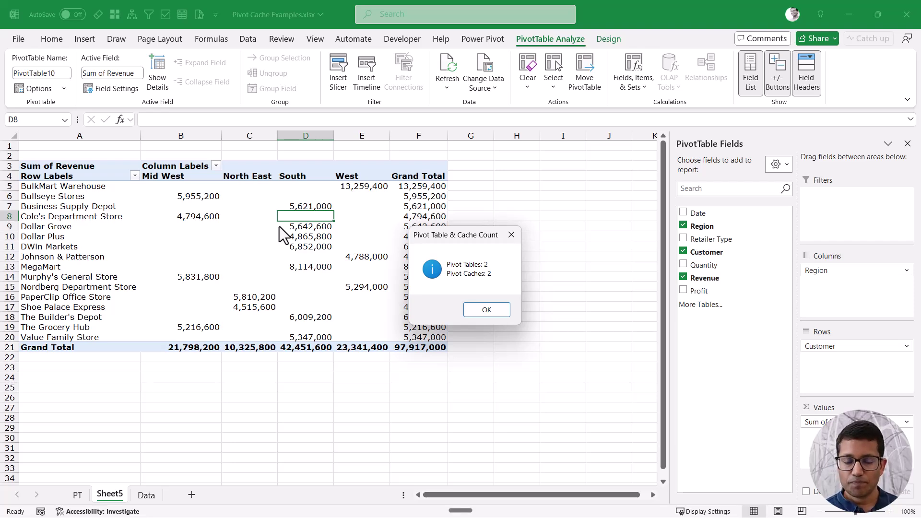
{"action": "left_click", "coordinate": [510, 236]}
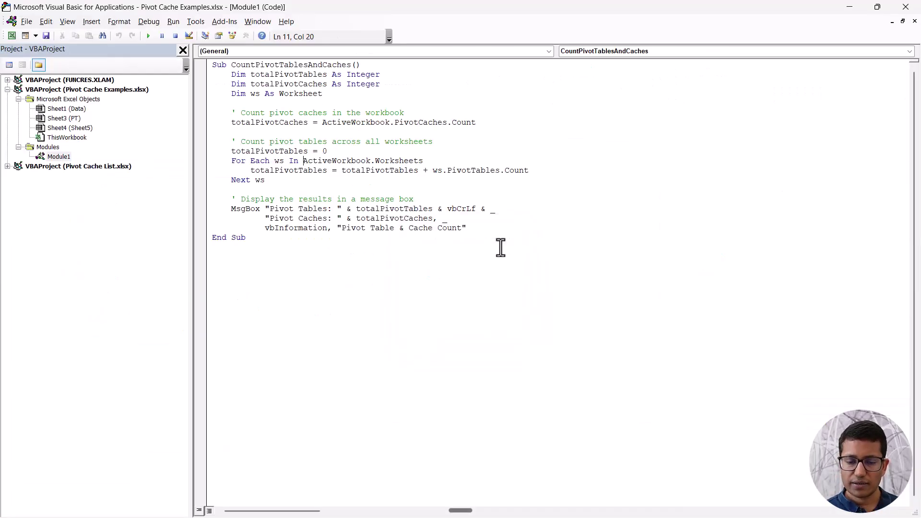
{"action": "left_click", "coordinate": [906, 6]}
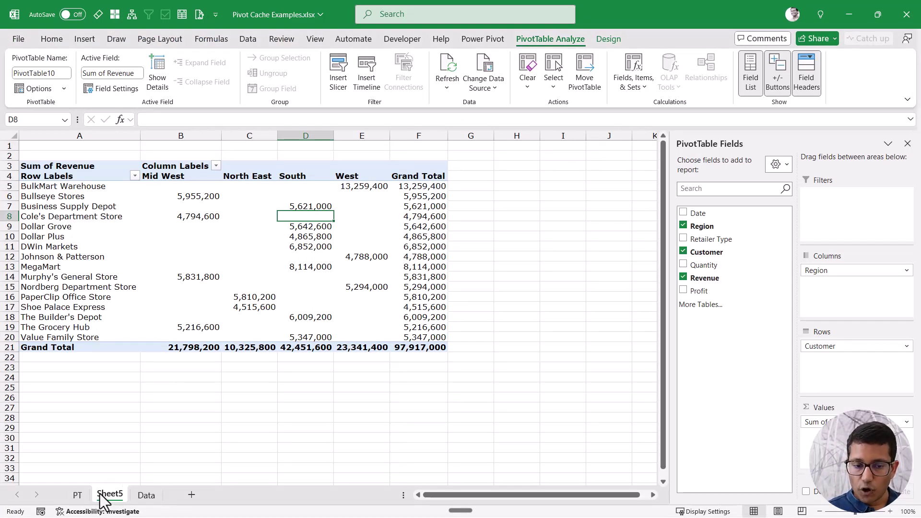
Copy the whole pivot table A3:F21 on Sheet5 and paste it at A4 on a new worksheet.
{"action": "left_click_drag", "start_coordinate": [93, 168], "coordinate": [417, 347]}
{"action": "key", "text": "ctrl+c"}
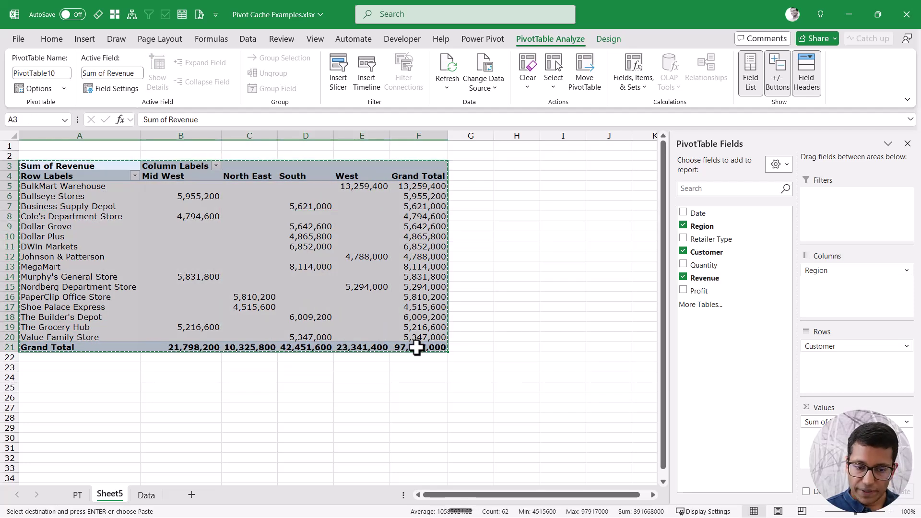
{"action": "left_click", "coordinate": [192, 494]}
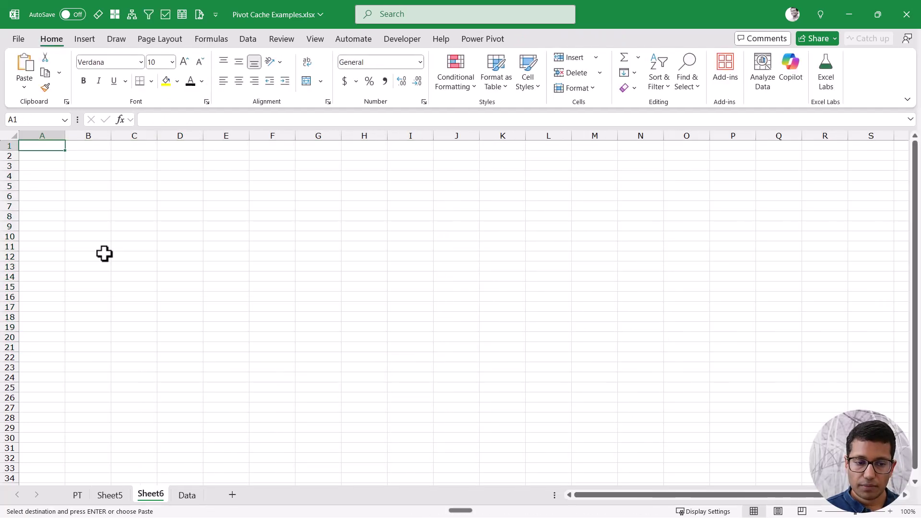
{"action": "left_click", "coordinate": [50, 175]}
{"action": "key", "text": "ctrl+v"}
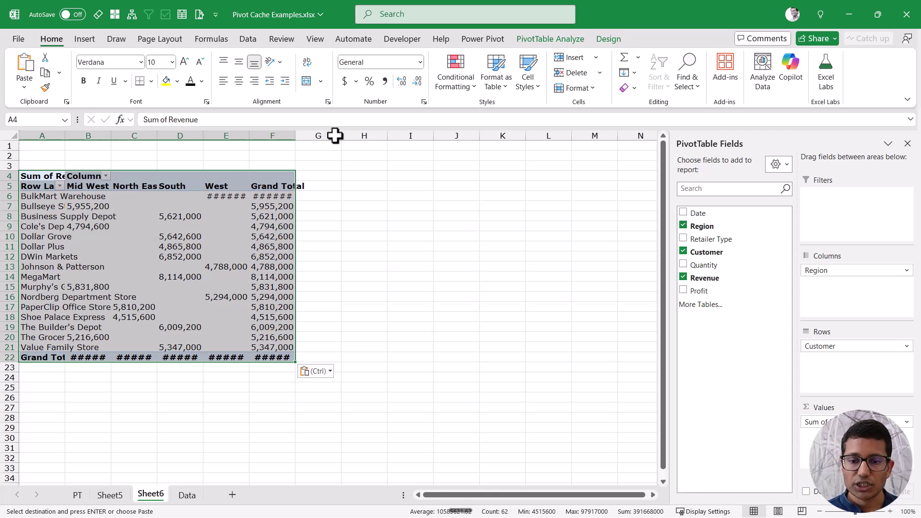
Change the data source of the Sheet6 pivot table to the range Data!$A$1:$G$2004.
{"action": "left_click", "coordinate": [546, 40]}
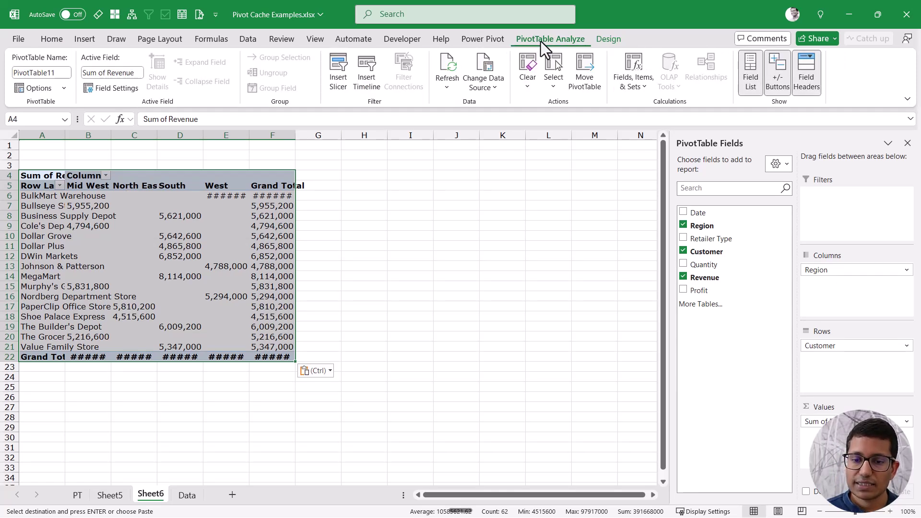
{"action": "left_click", "coordinate": [494, 93]}
{"action": "left_click", "coordinate": [502, 106]}
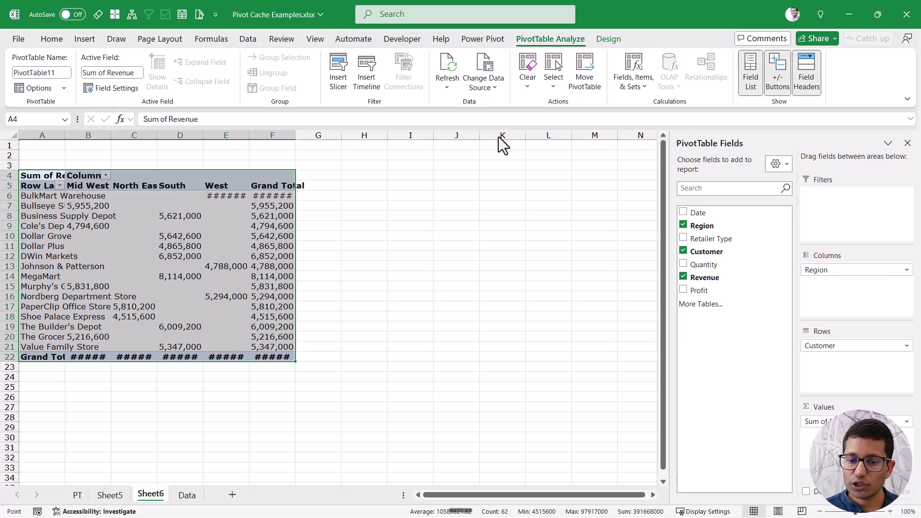
{"action": "left_click", "coordinate": [503, 236]}
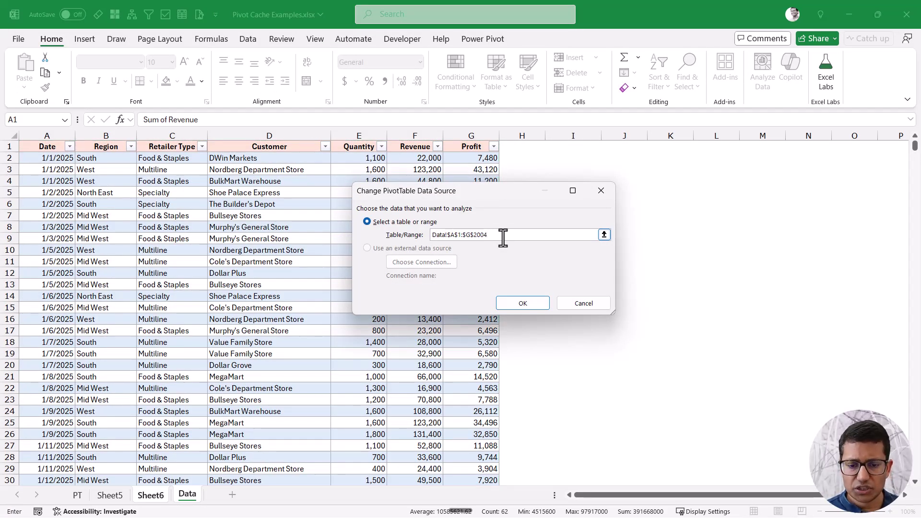
{"action": "left_click", "coordinate": [514, 307]}
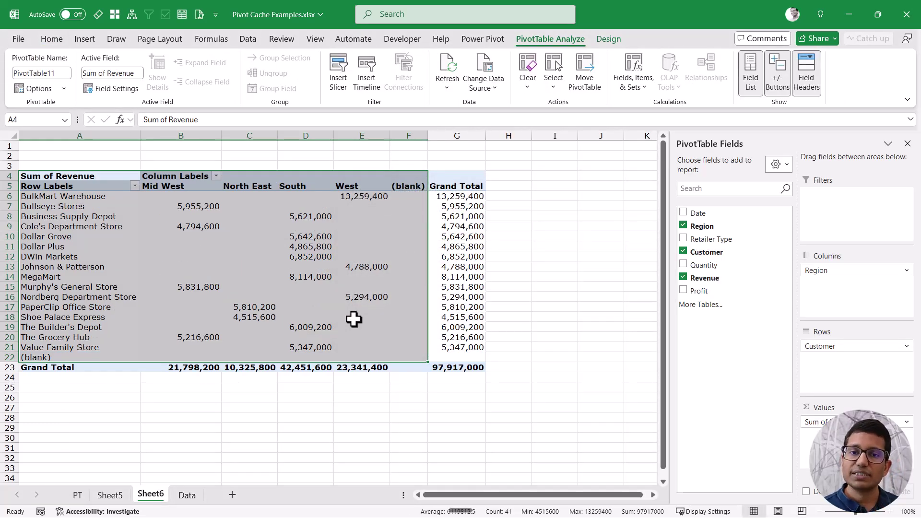
Run the CountPivotTablesAndCaches macro again to check the counts after the data source change, and dismiss the message.
{"action": "mouse_move", "coordinate": [354, 319]}
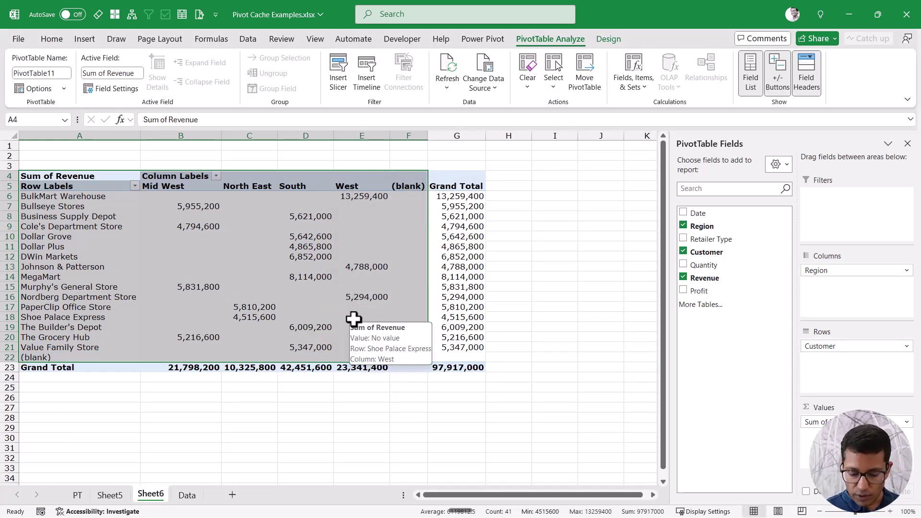
{"action": "key", "text": "alt+F11"}
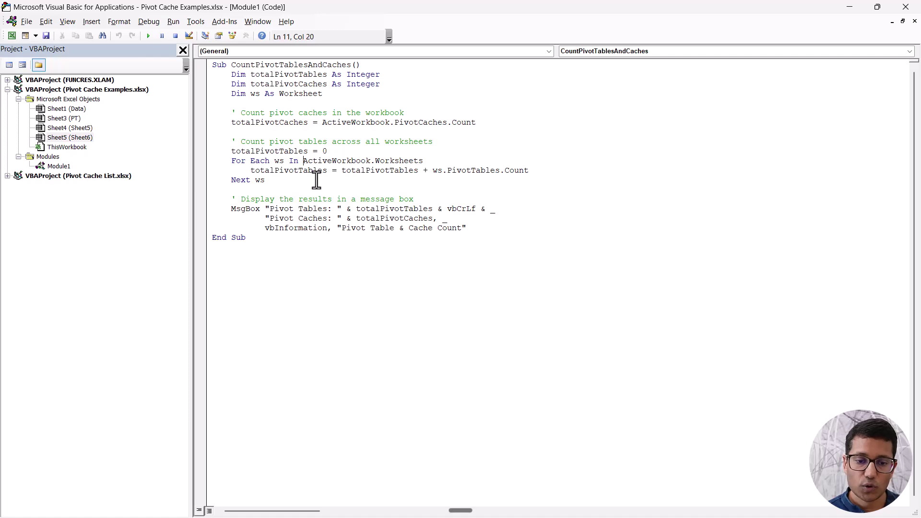
{"action": "left_click", "coordinate": [147, 36]}
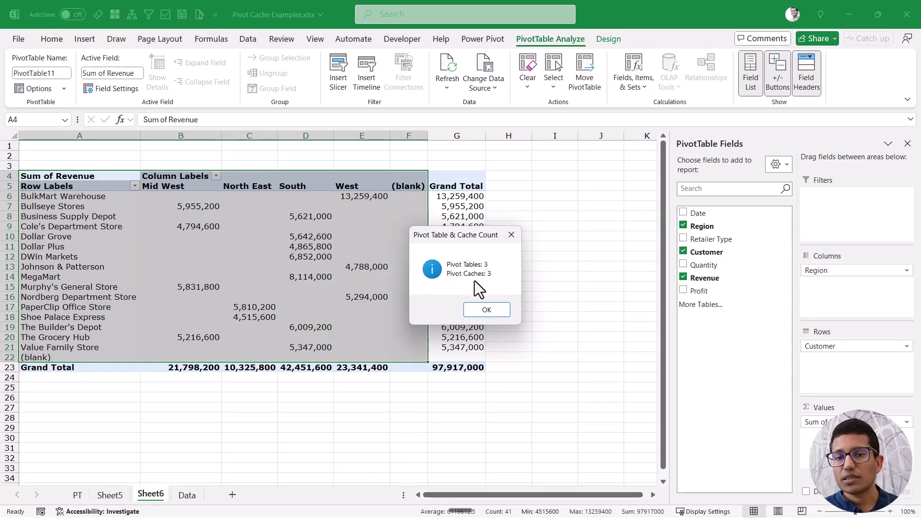
{"action": "left_click", "coordinate": [512, 235]}
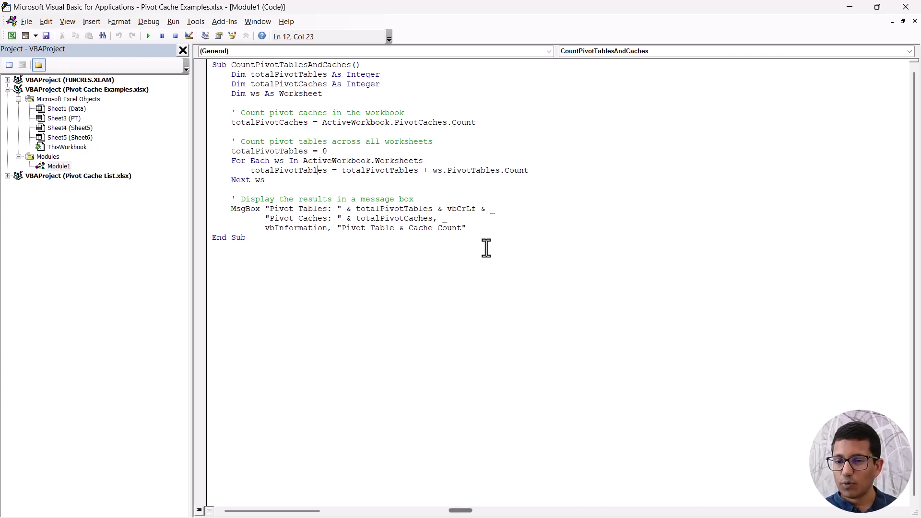
Close the Visual Basic editor and change the Sheet6 pivot table's data source back to the original range without the blank row.
{"action": "left_click", "coordinate": [906, 7]}
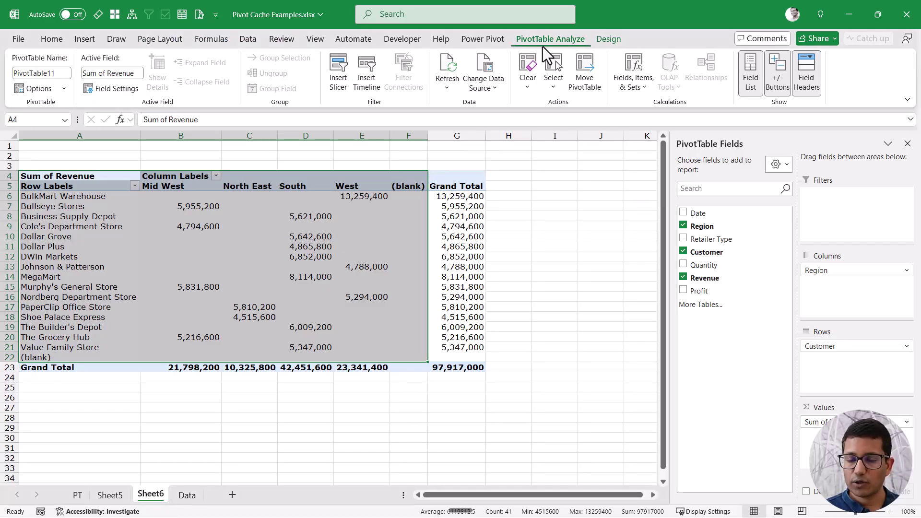
{"action": "left_click", "coordinate": [496, 90]}
{"action": "left_click", "coordinate": [503, 105]}
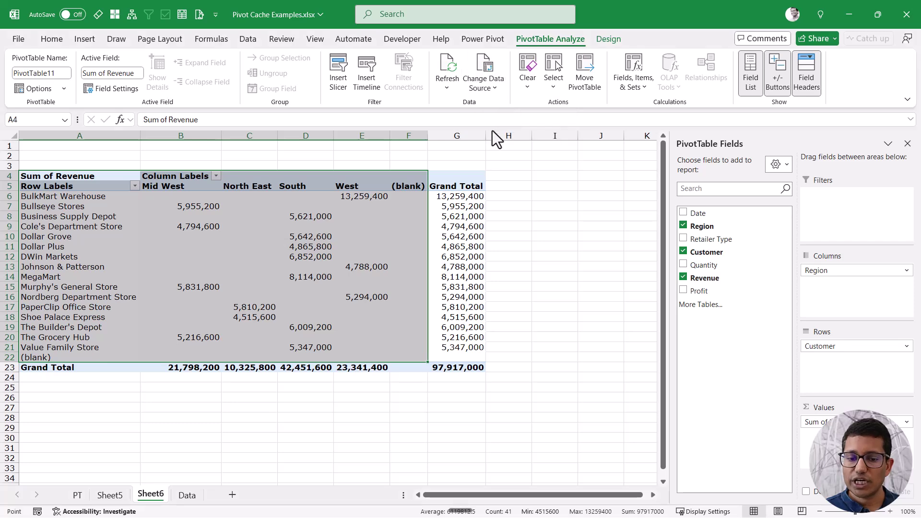
{"action": "left_click", "coordinate": [501, 235]}
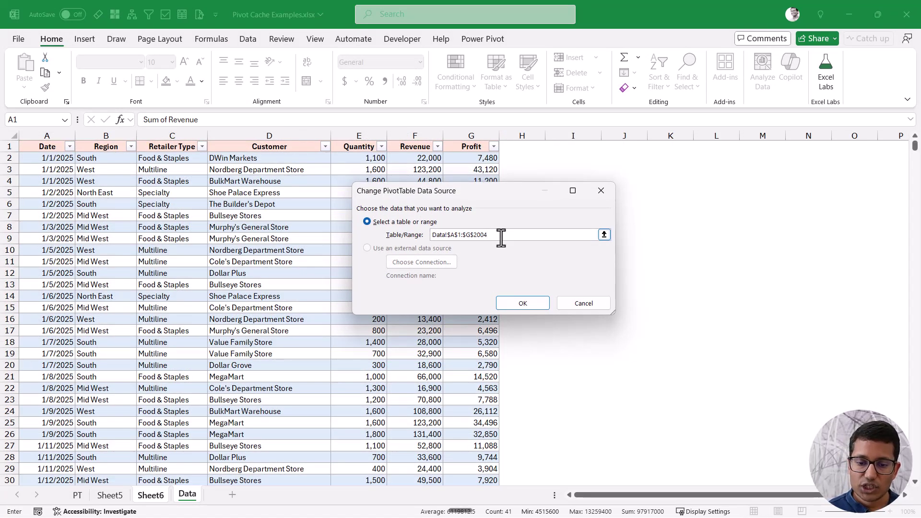
{"action": "left_click", "coordinate": [505, 304]}
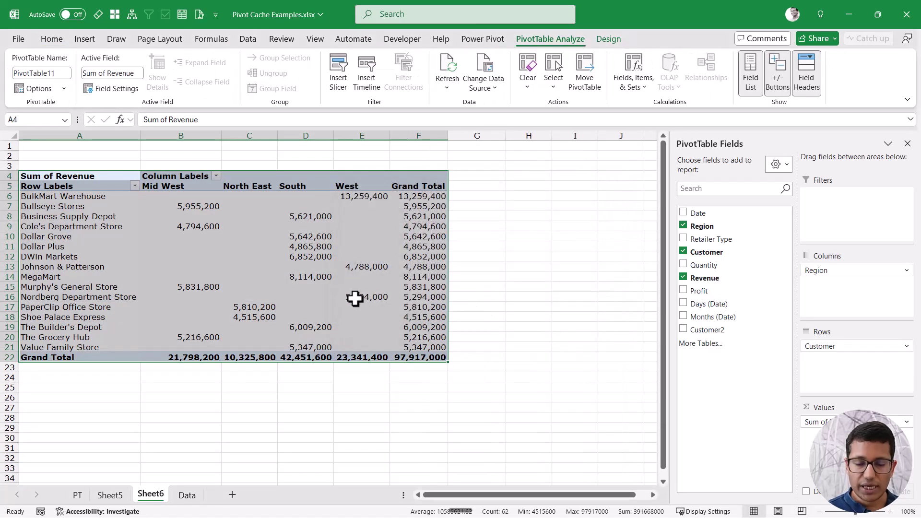
{"action": "mouse_move", "coordinate": [333, 302]}
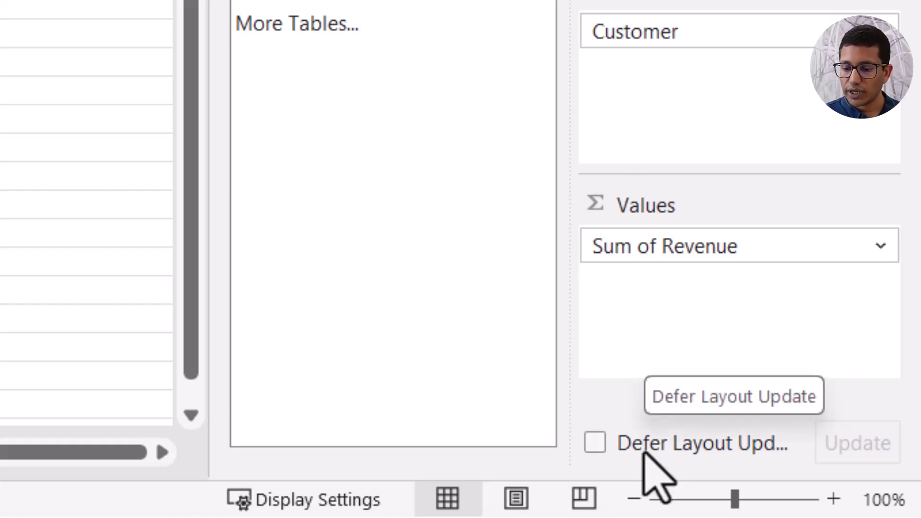
Defer layout updates for the PT pivot table, add Profit to Values and Retailer Type to Rows, and apply the pending update.
{"action": "left_click", "coordinate": [596, 442]}
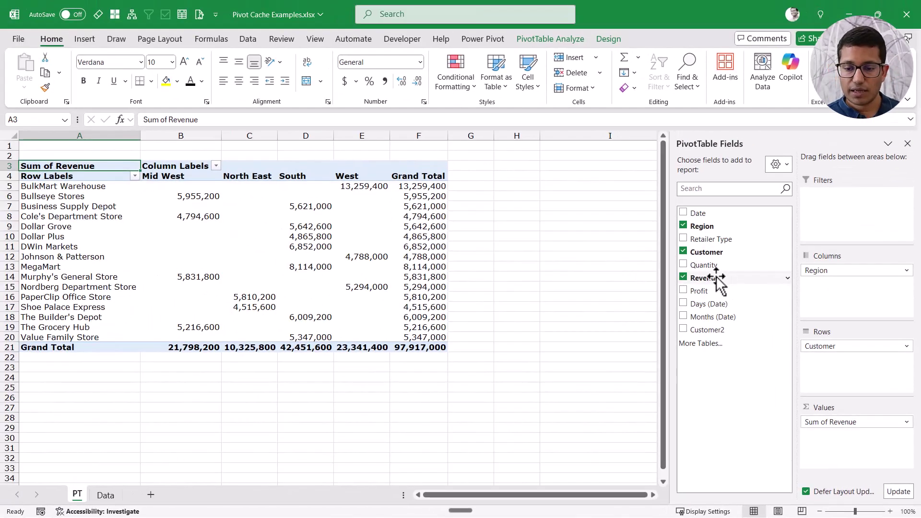
{"action": "left_click_drag", "start_coordinate": [700, 291], "coordinate": [854, 434]}
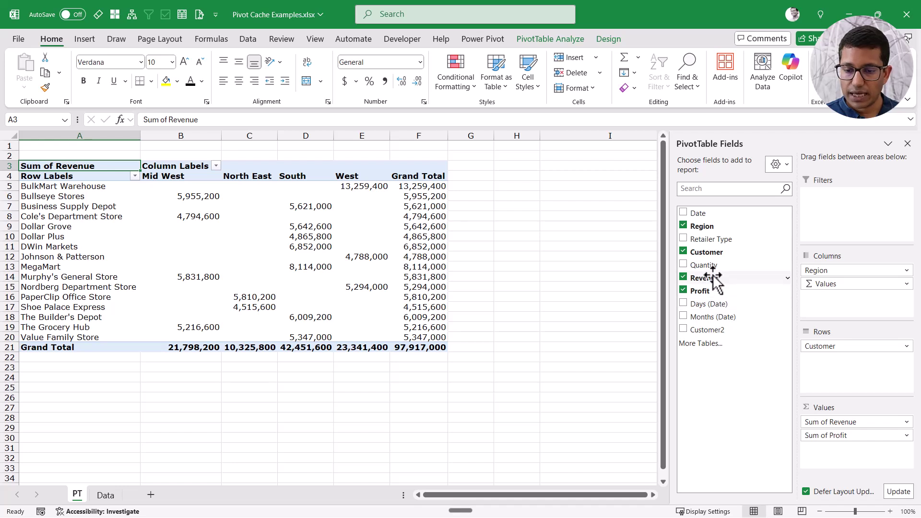
{"action": "left_click_drag", "start_coordinate": [710, 239], "coordinate": [852, 353]}
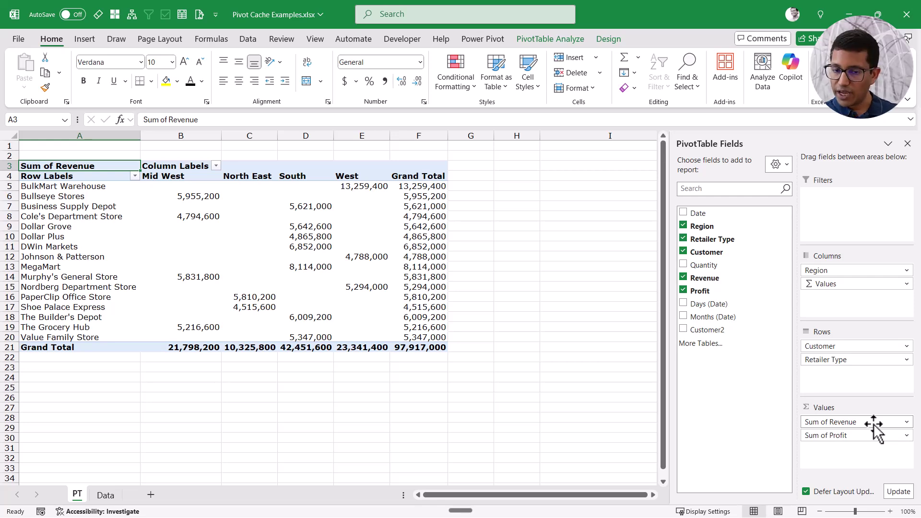
{"action": "left_click", "coordinate": [899, 492]}
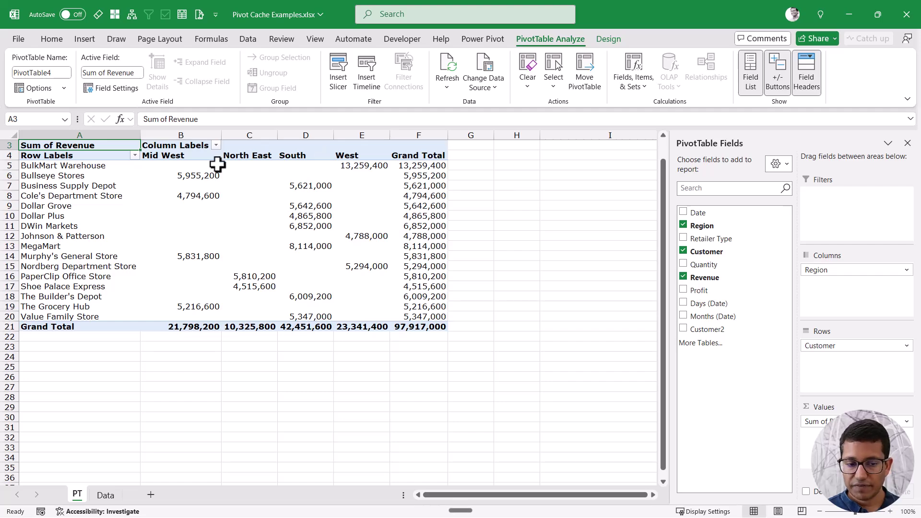
Open the PivotTable Options for the pivot table on the PT sheet and show its data settings.
{"action": "left_click", "coordinate": [118, 165]}
{"action": "right_click", "coordinate": [118, 165]}
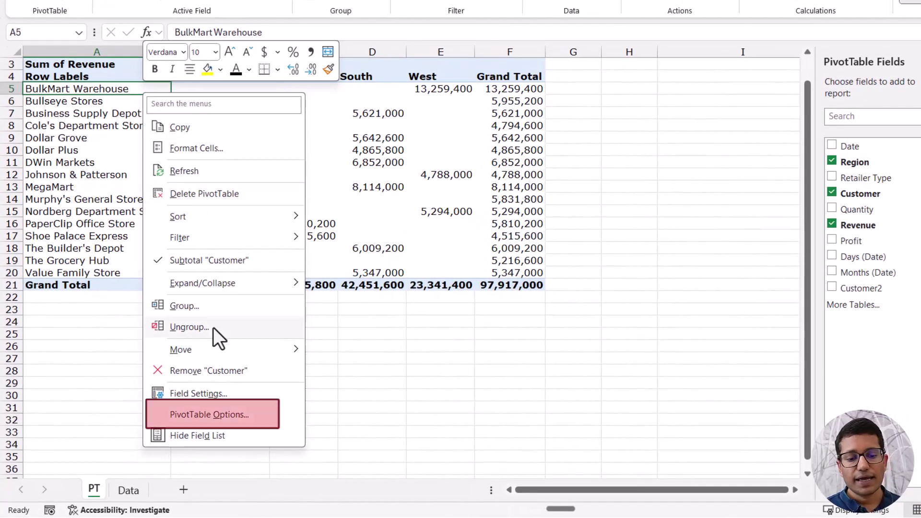
{"action": "left_click", "coordinate": [201, 416]}
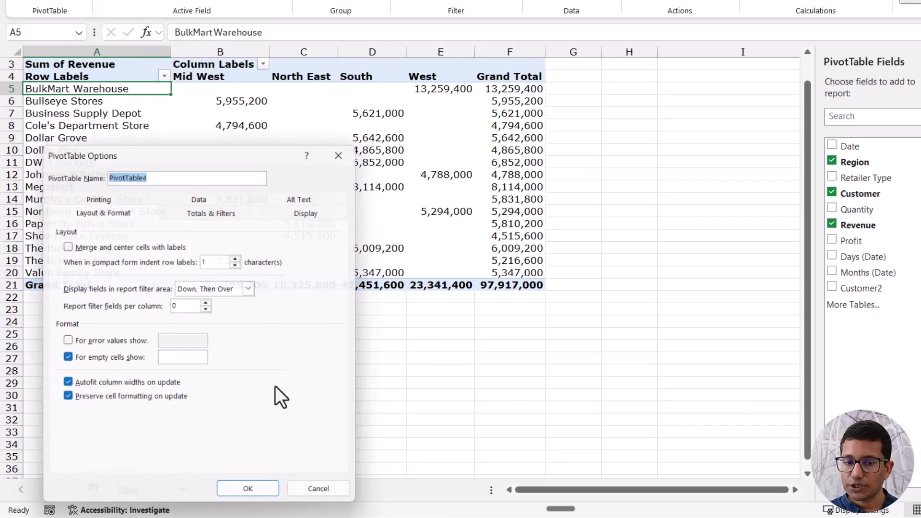
{"action": "left_click_drag", "start_coordinate": [215, 151], "coordinate": [490, 71]}
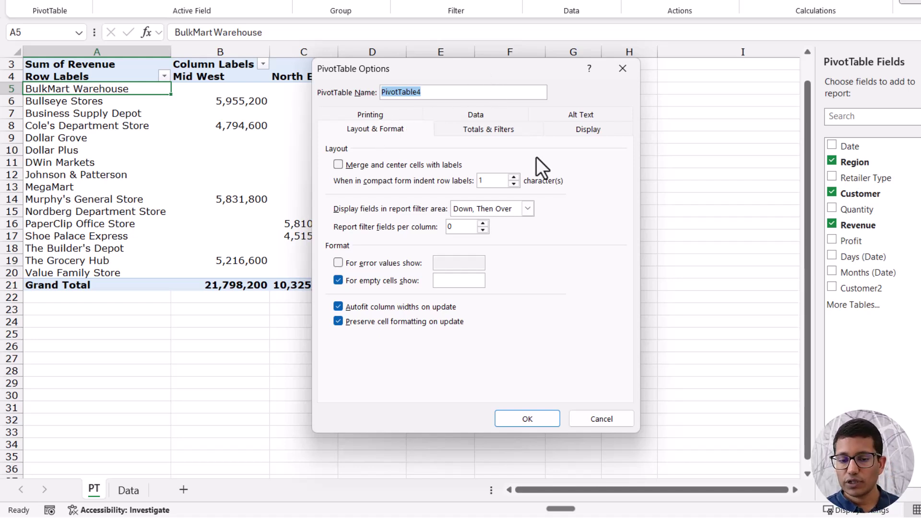
{"action": "left_click", "coordinate": [495, 115]}
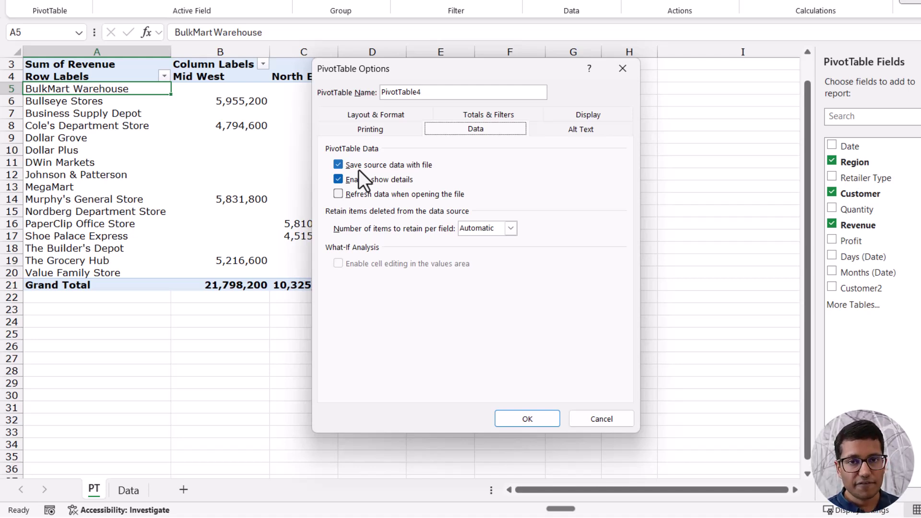
Try disabling Save source data with file and enabling Refresh data when opening the file, and restore both options.
{"action": "left_click", "coordinate": [340, 165]}
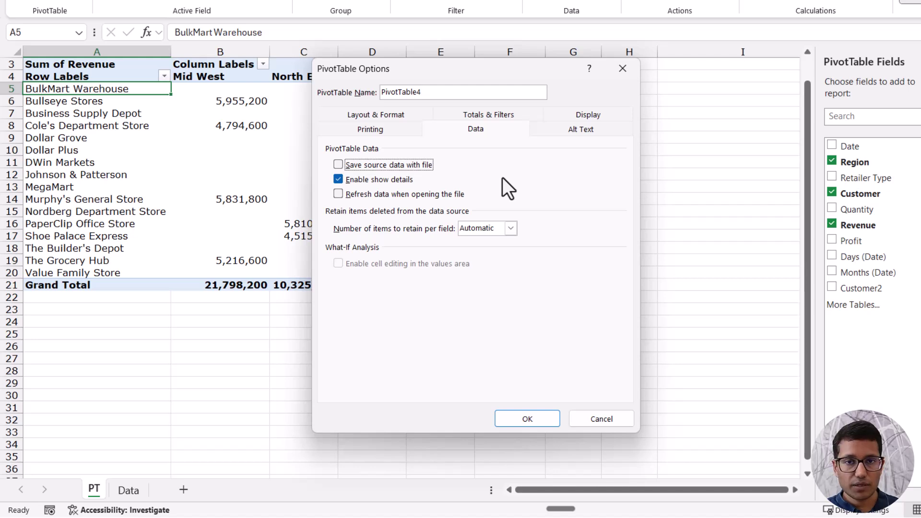
{"action": "left_click", "coordinate": [339, 195]}
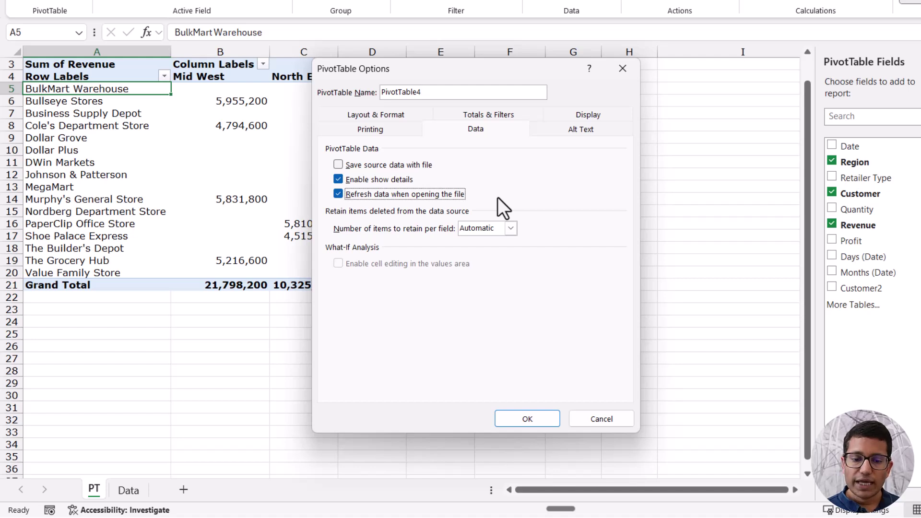
{"action": "left_click", "coordinate": [392, 167]}
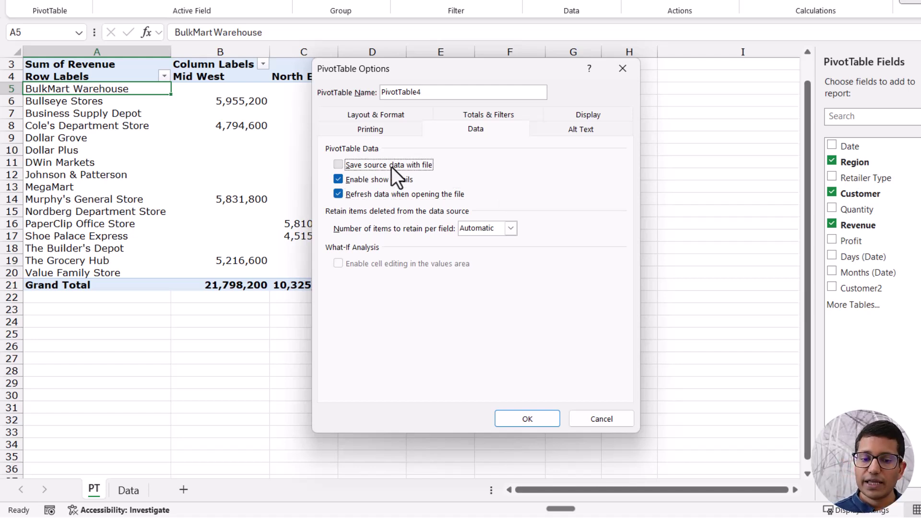
{"action": "left_click", "coordinate": [388, 194]}
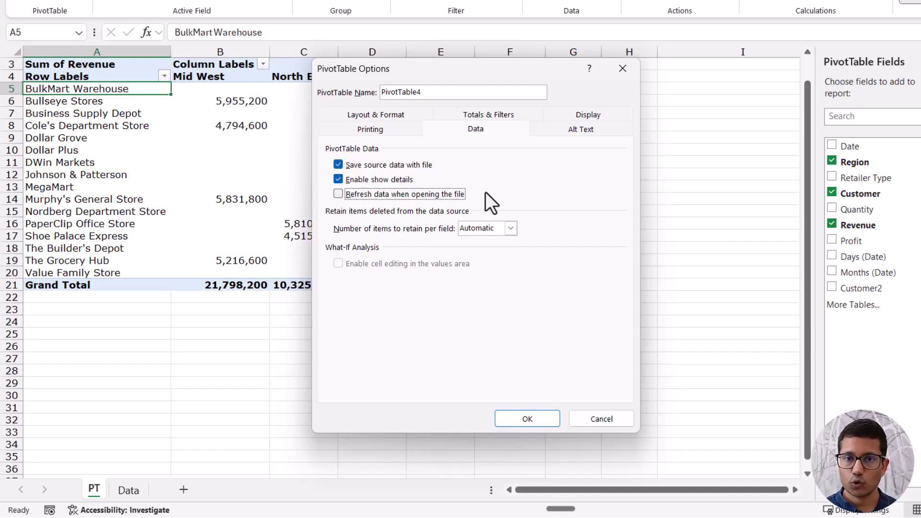